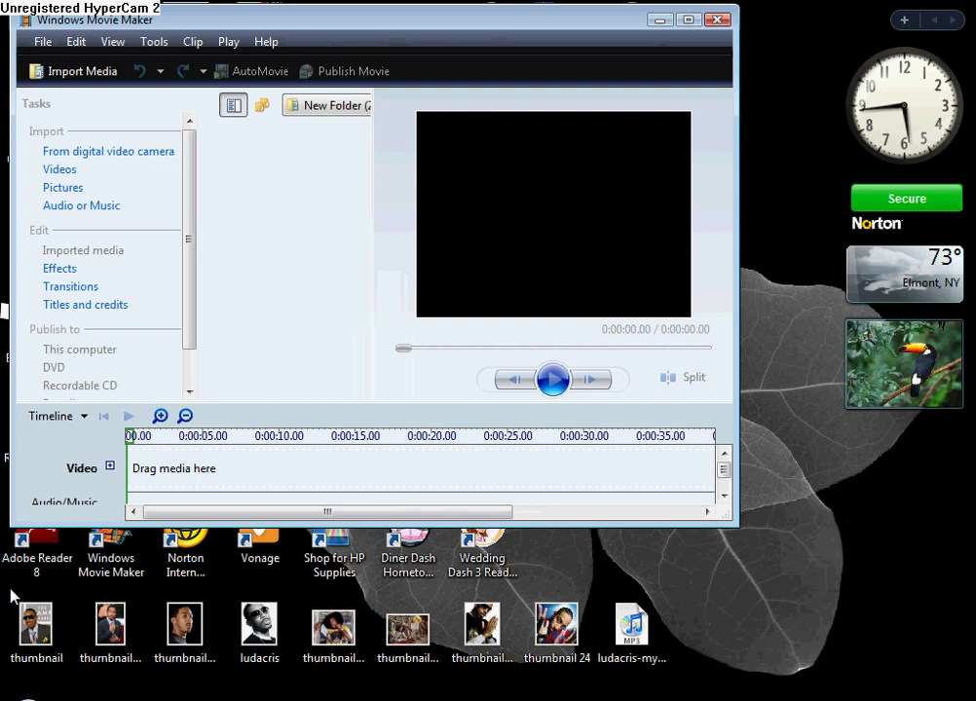
Import the eight pictures and the ludacris-my-chick-bad MP3 from the desktop into the media collection, and maximize the window
click(642, 654)
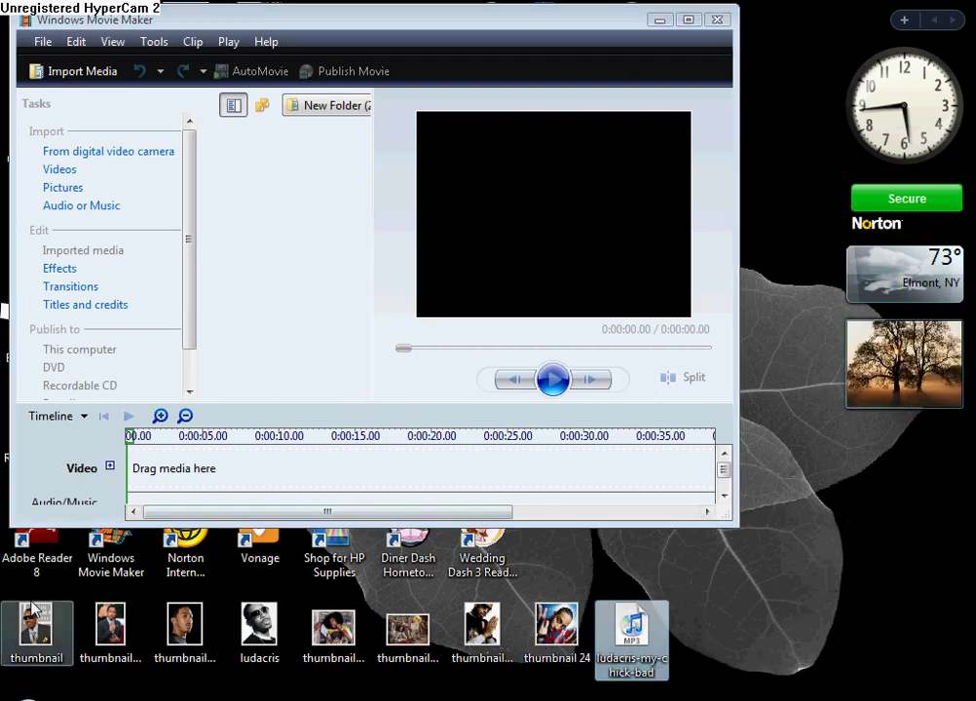
drag(10, 601, 257, 664)
drag(146, 636, 273, 243)
drag(303, 621, 356, 395)
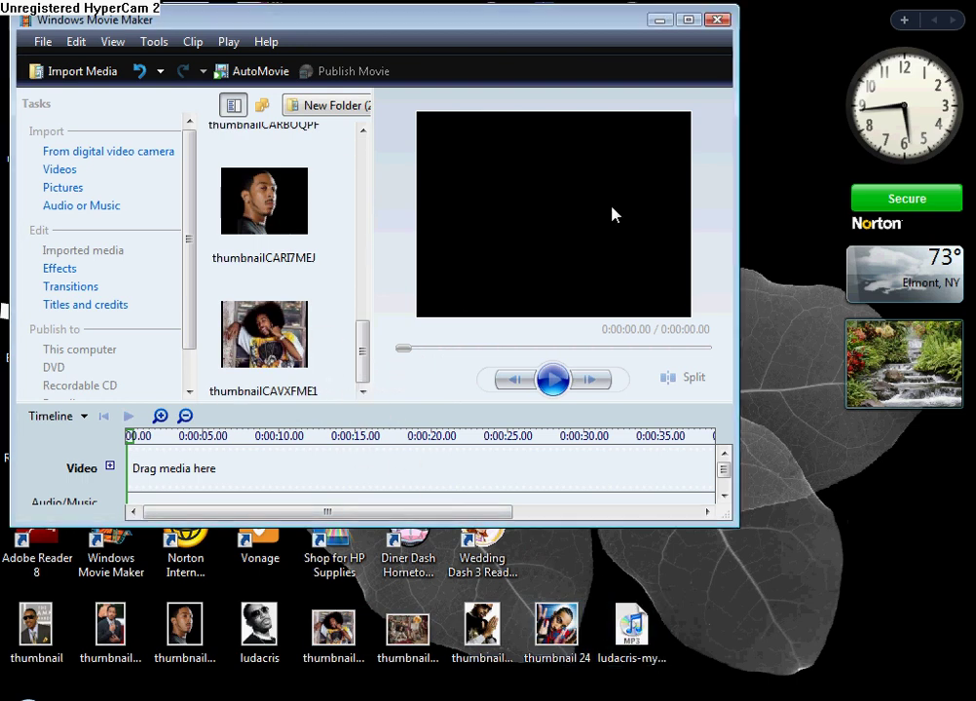
click(686, 21)
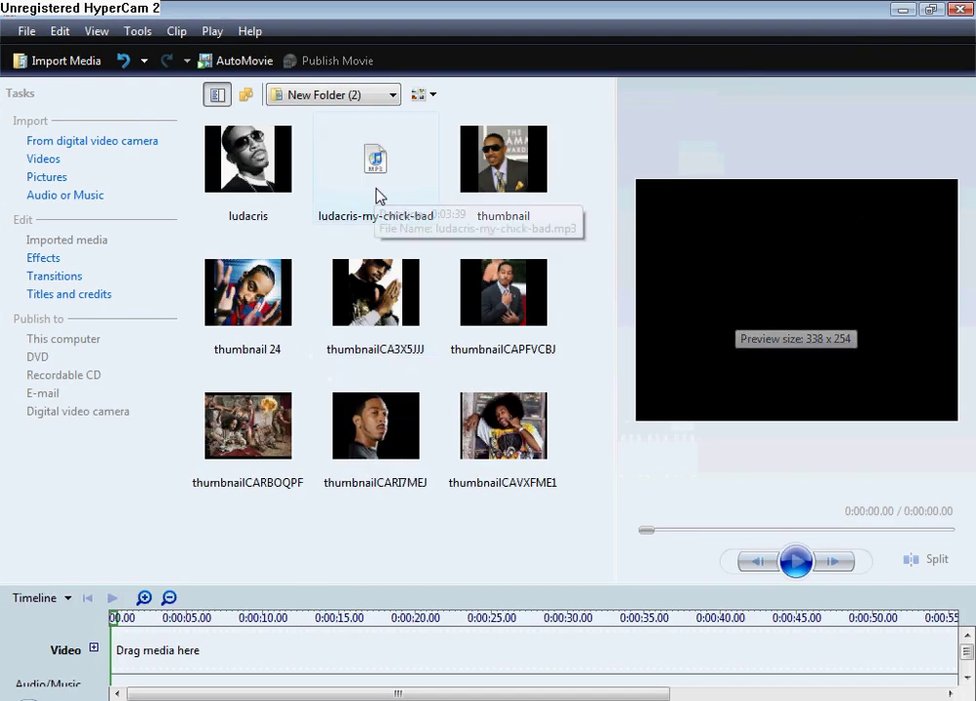
Place the ludacris-my-chick-bad song at the start of the timeline's Audio/Music track
click(967, 682)
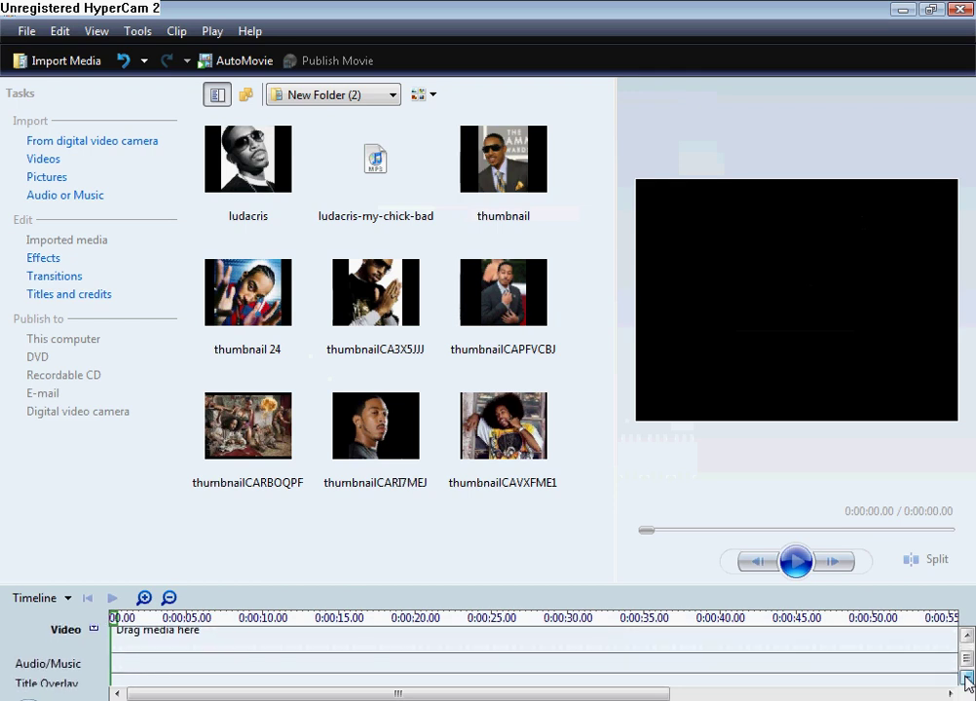
click(967, 681)
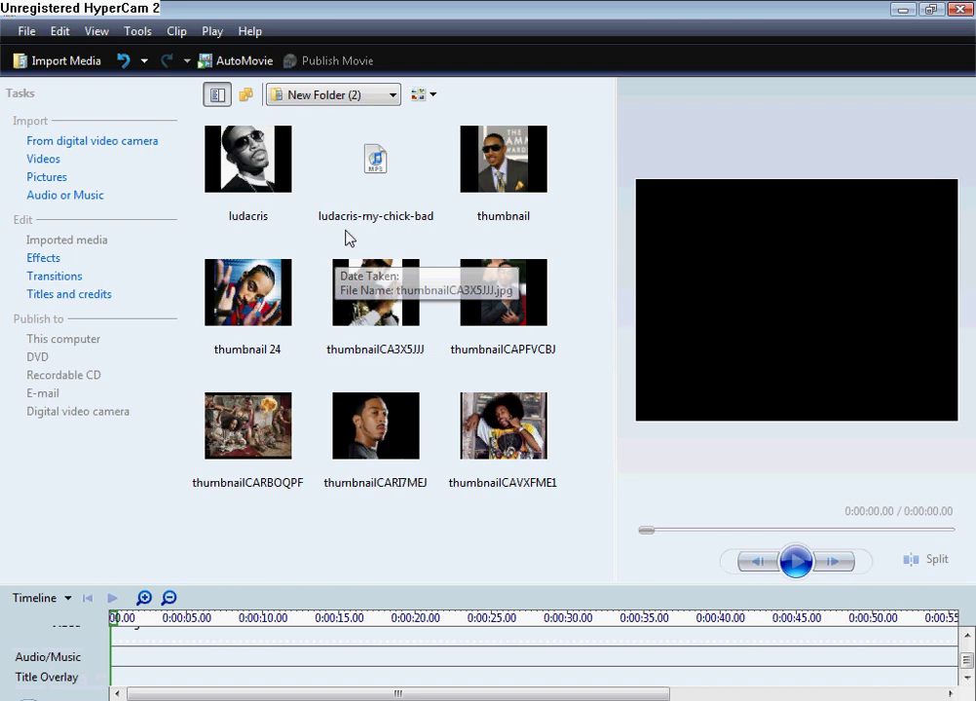
drag(375, 188, 153, 668)
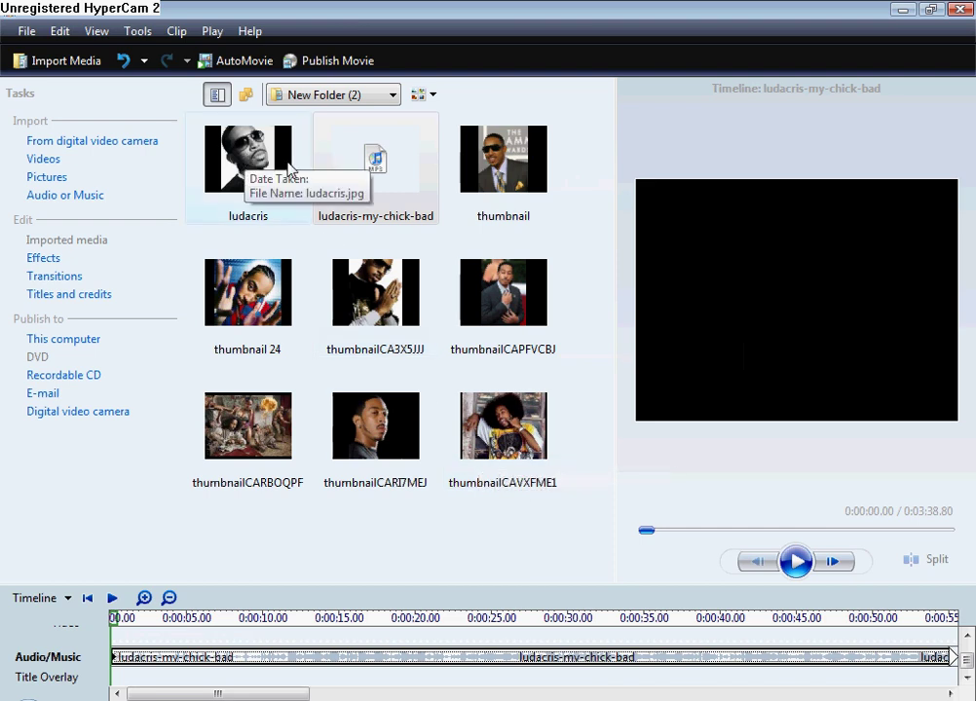
drag(578, 526, 226, 251)
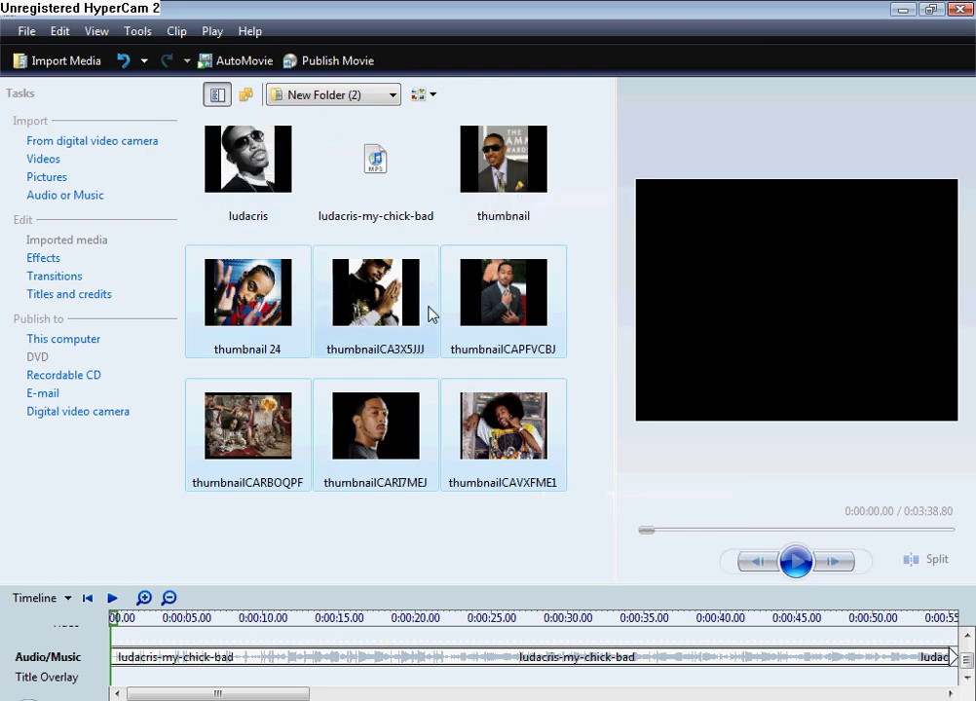
click(913, 12)
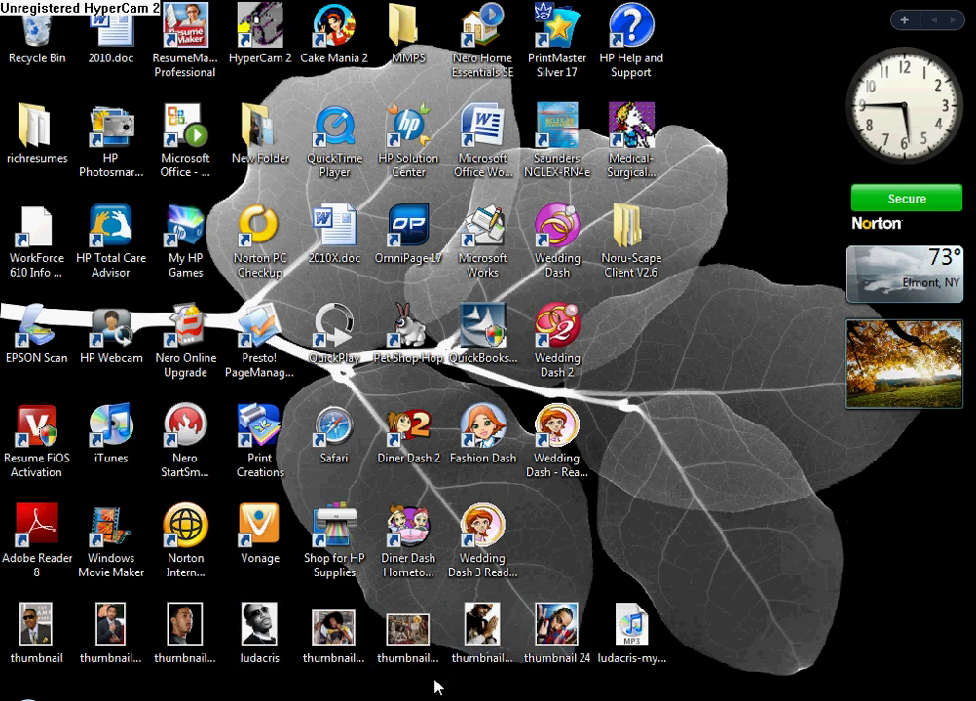
key(alt+Tab)
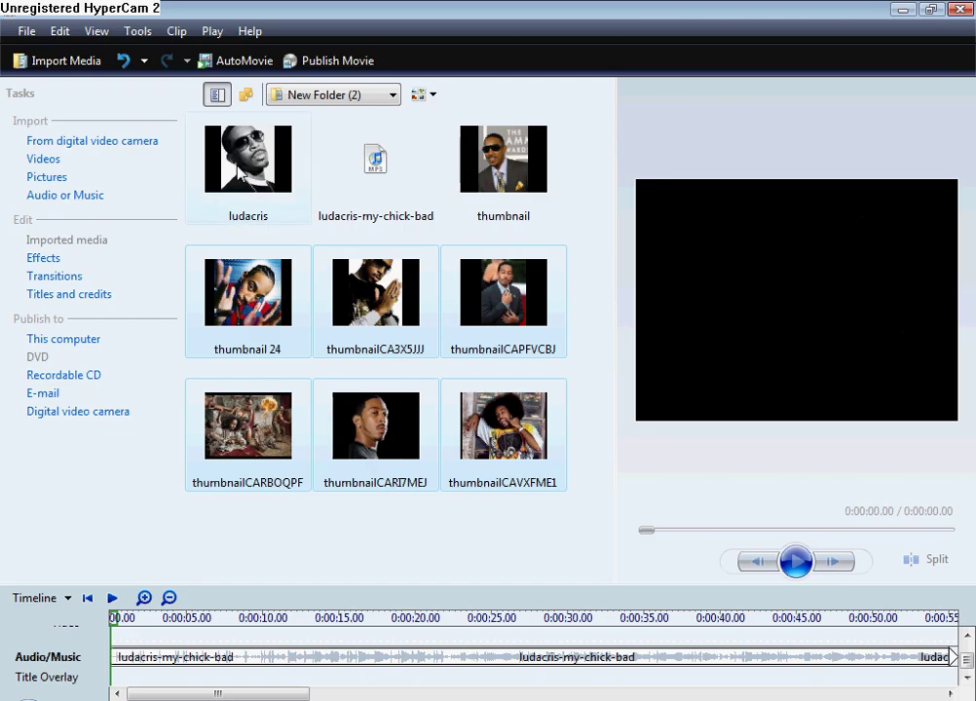
Place the ludacris and thumbnail pictures one after the other on the Video track, each lasting about 15 seconds
drag(243, 161, 342, 660)
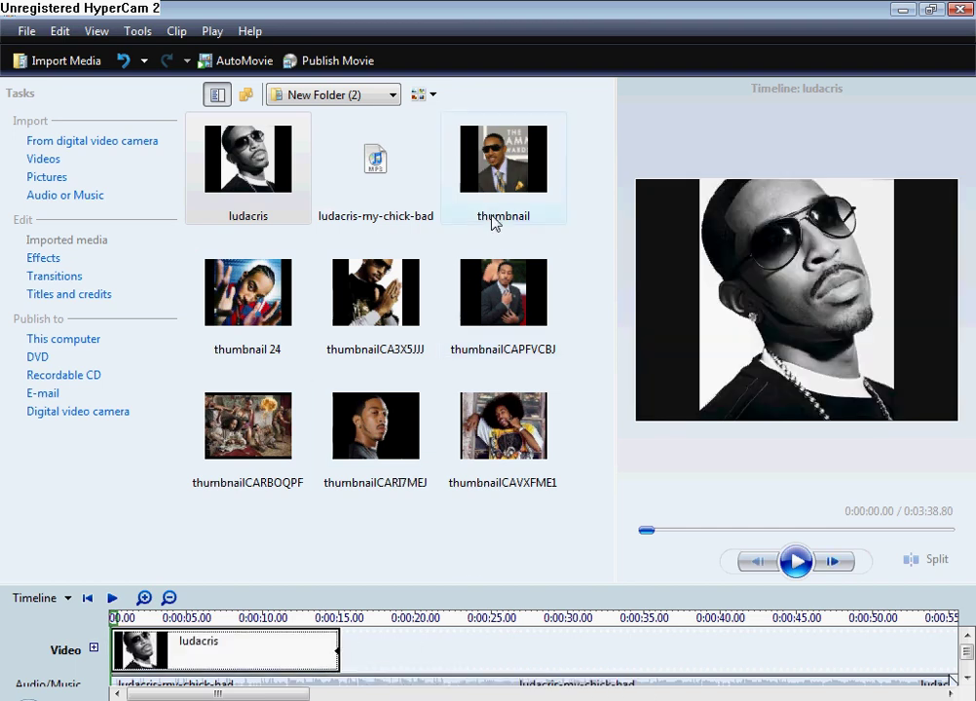
drag(490, 211, 398, 668)
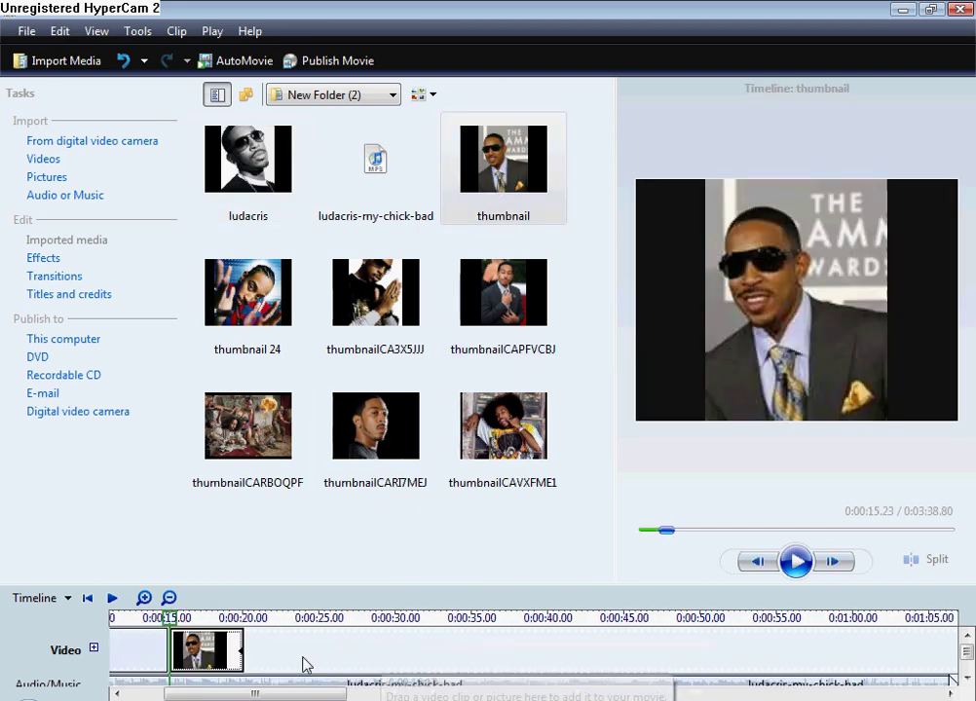
drag(245, 650, 396, 644)
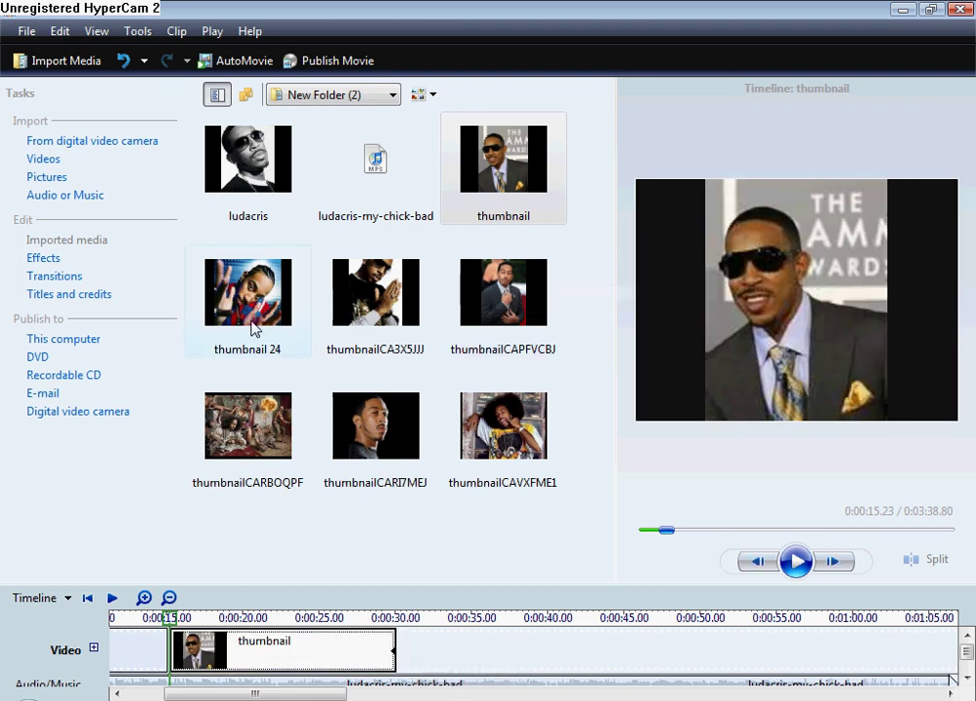
Append the thumbnail 24 and thumbnailCA3X5JJJ pictures to the Video track and extend each to about 15 seconds
drag(252, 274, 401, 643)
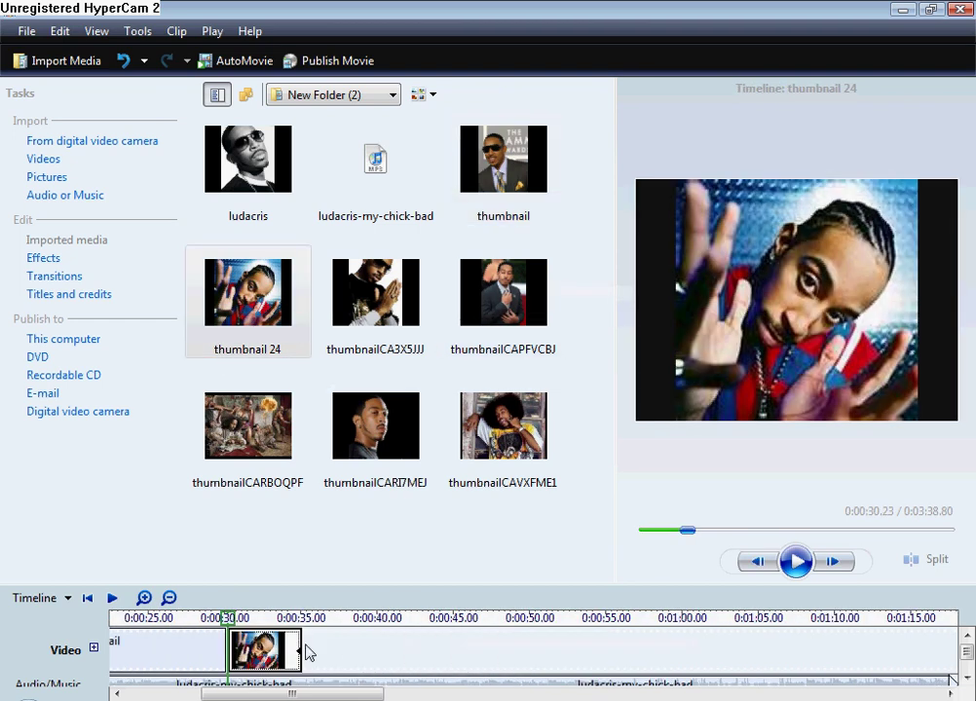
drag(301, 644, 455, 634)
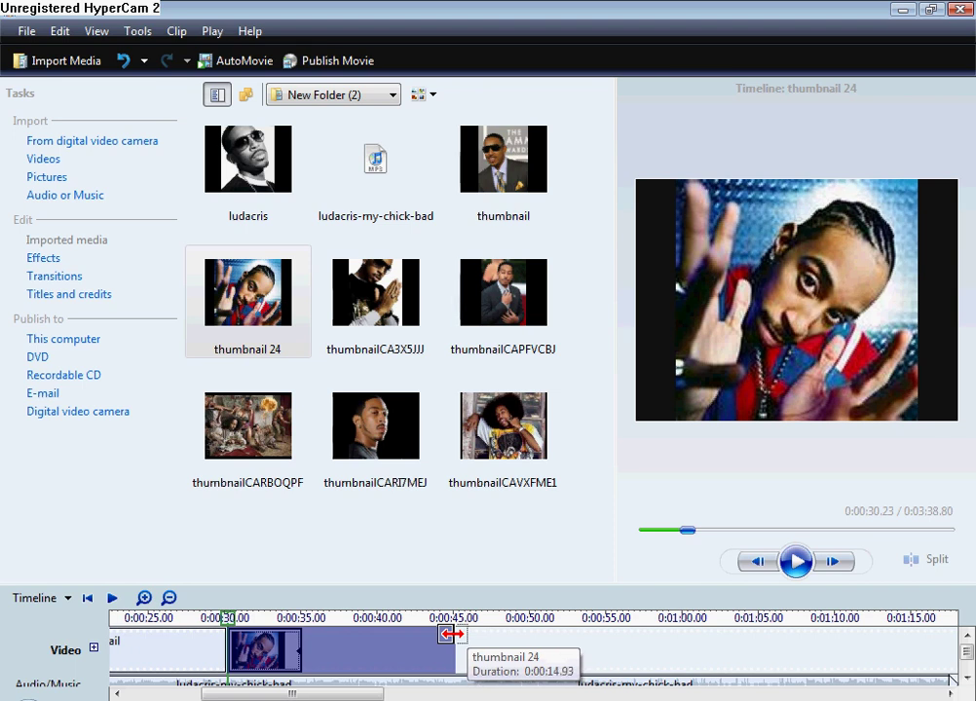
drag(451, 634, 453, 636)
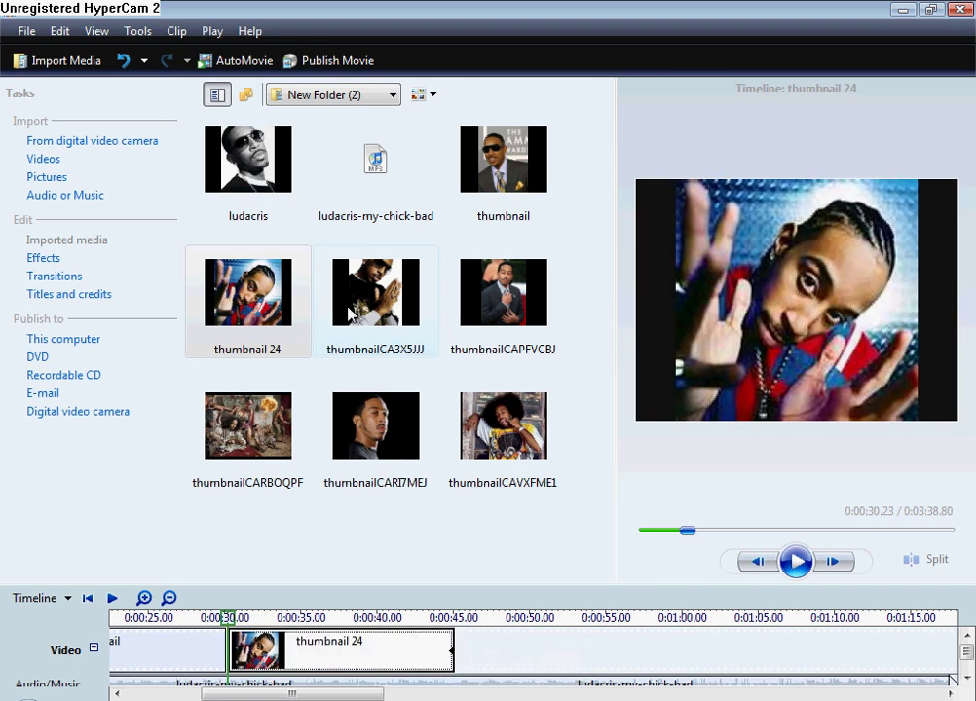
drag(375, 292, 487, 645)
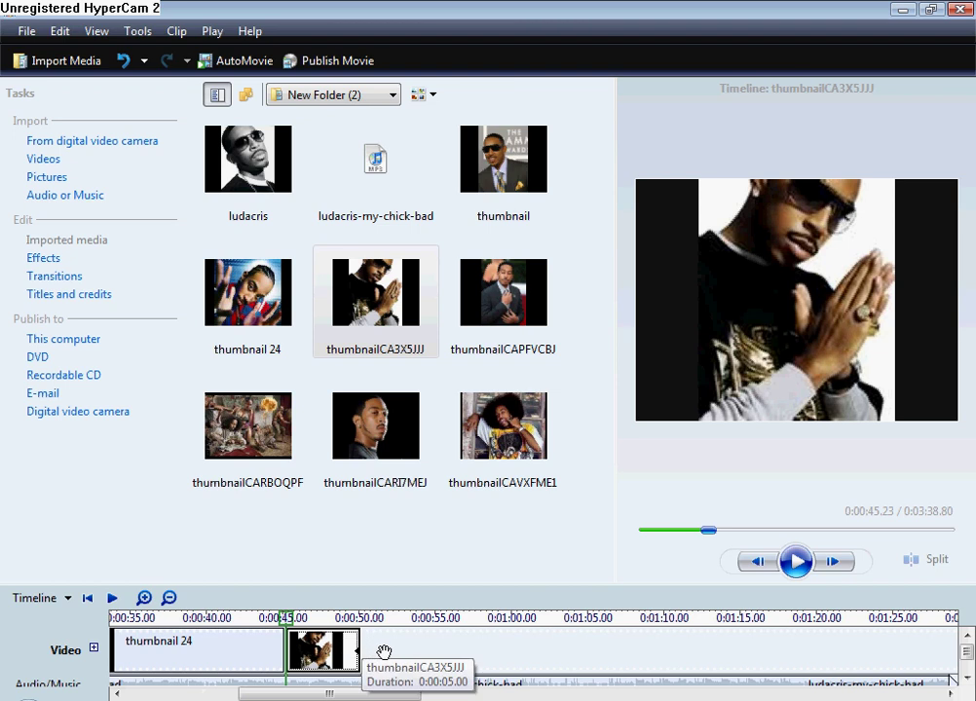
drag(359, 649, 512, 652)
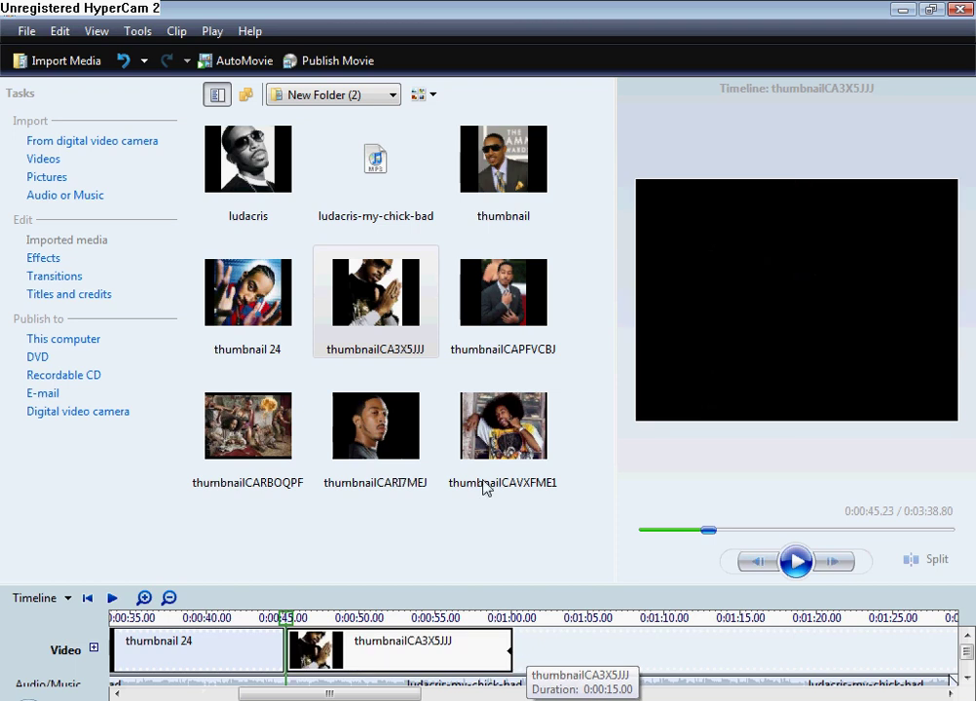
Append the thumbnailCAPFVCBJ and thumbnailCARBOQPF pictures to the Video track and extend each to 15 seconds
drag(462, 341, 562, 658)
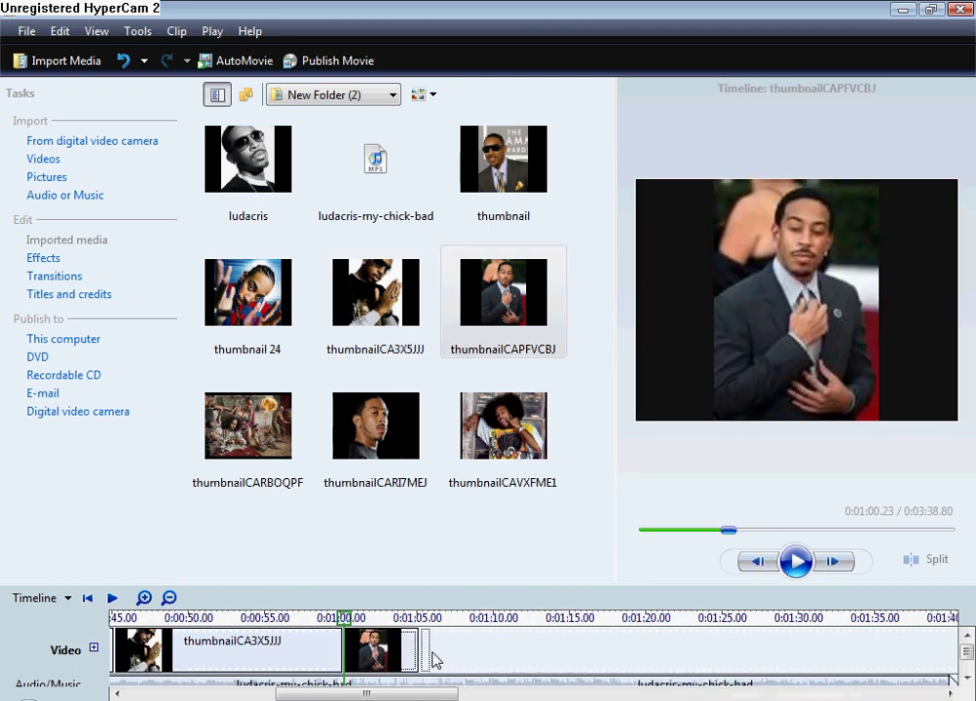
drag(419, 650, 570, 641)
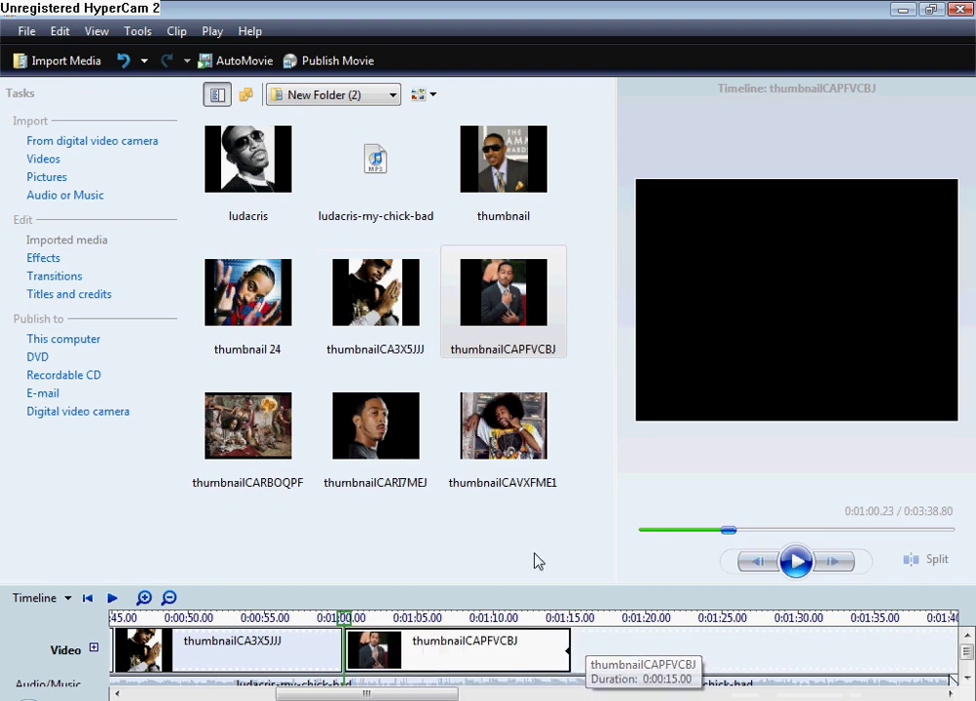
drag(287, 438, 578, 660)
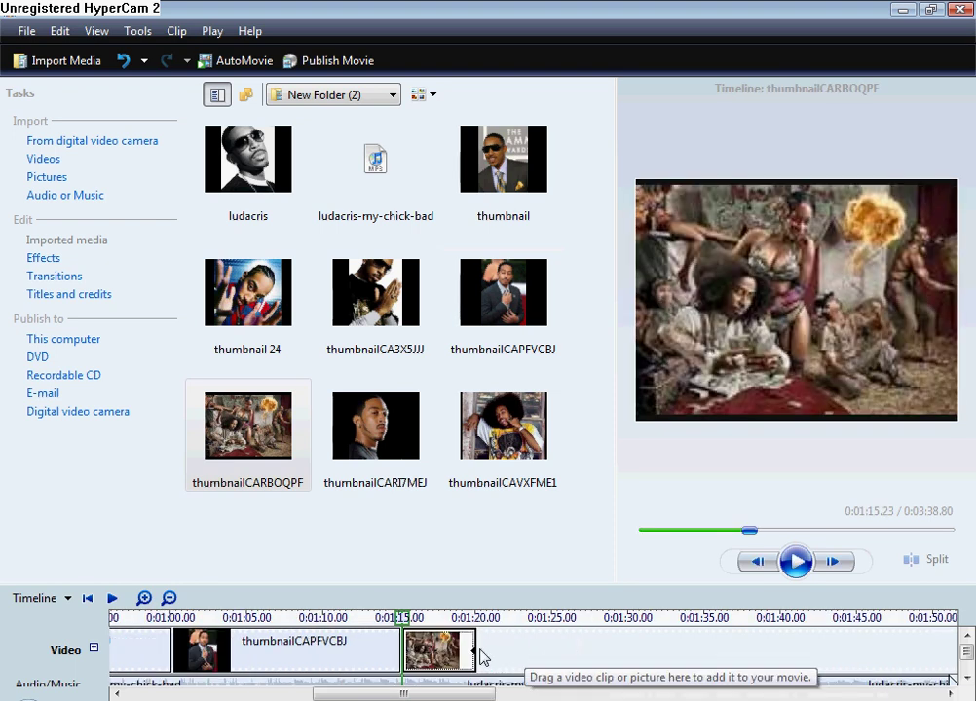
drag(476, 651, 513, 653)
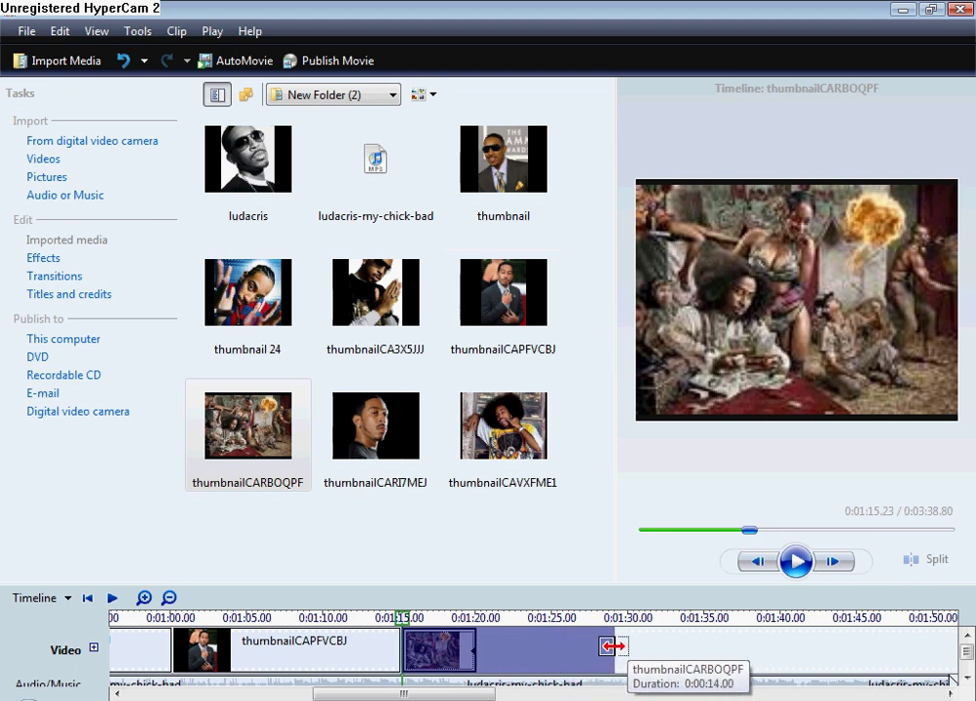
drag(611, 646, 618, 646)
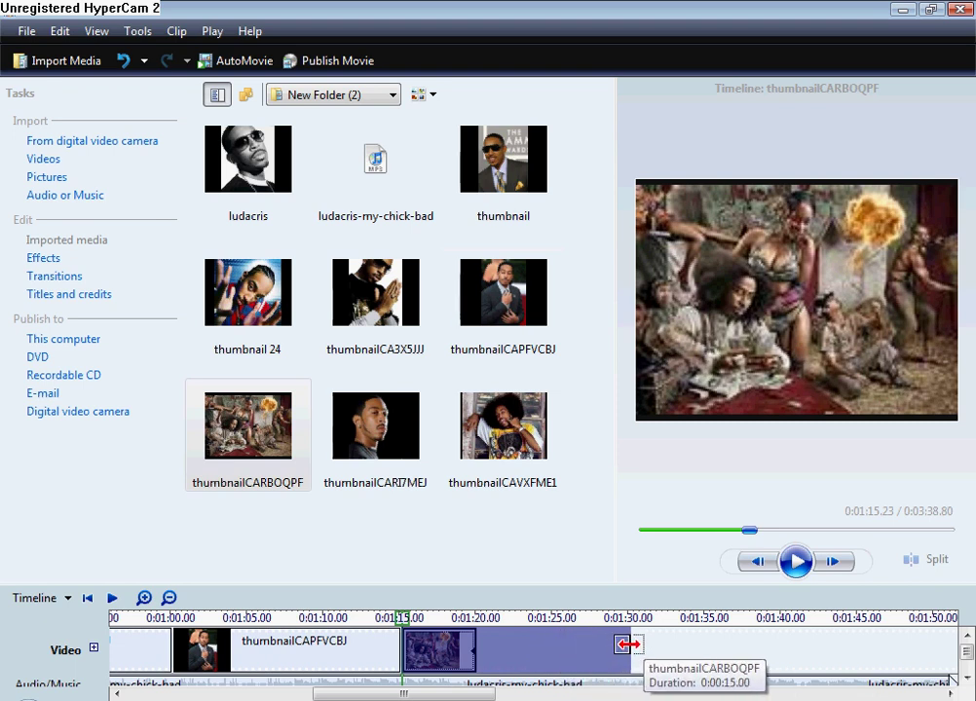
Append the thumbnailCARI7MEJ and thumbnailCAVXFME1 pictures to the Video track and extend each to 15 seconds
drag(382, 456, 647, 652)
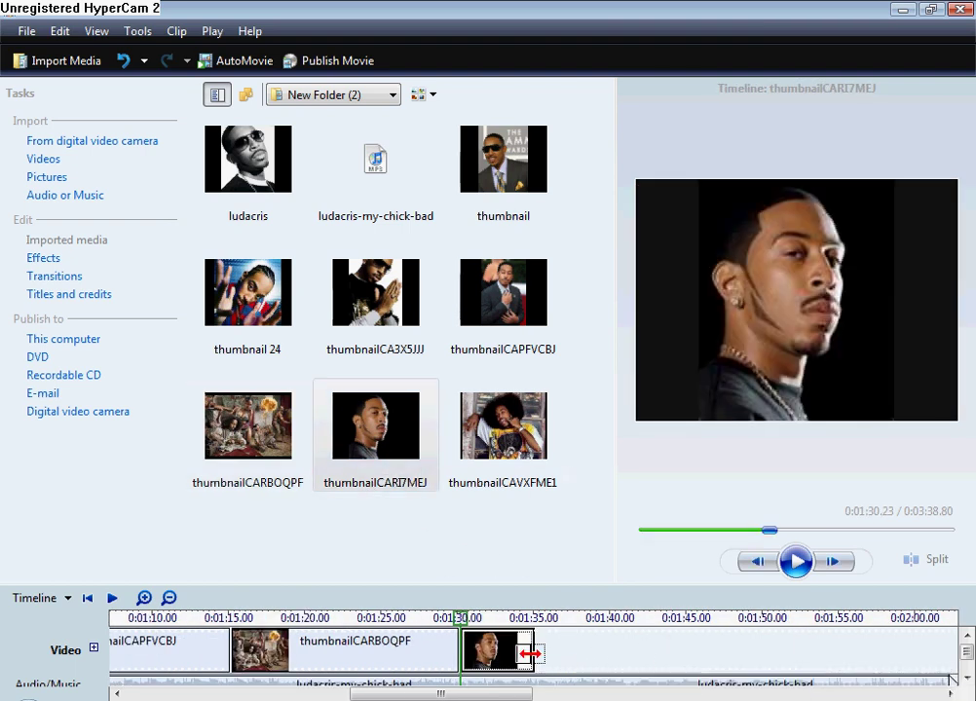
drag(527, 653, 583, 652)
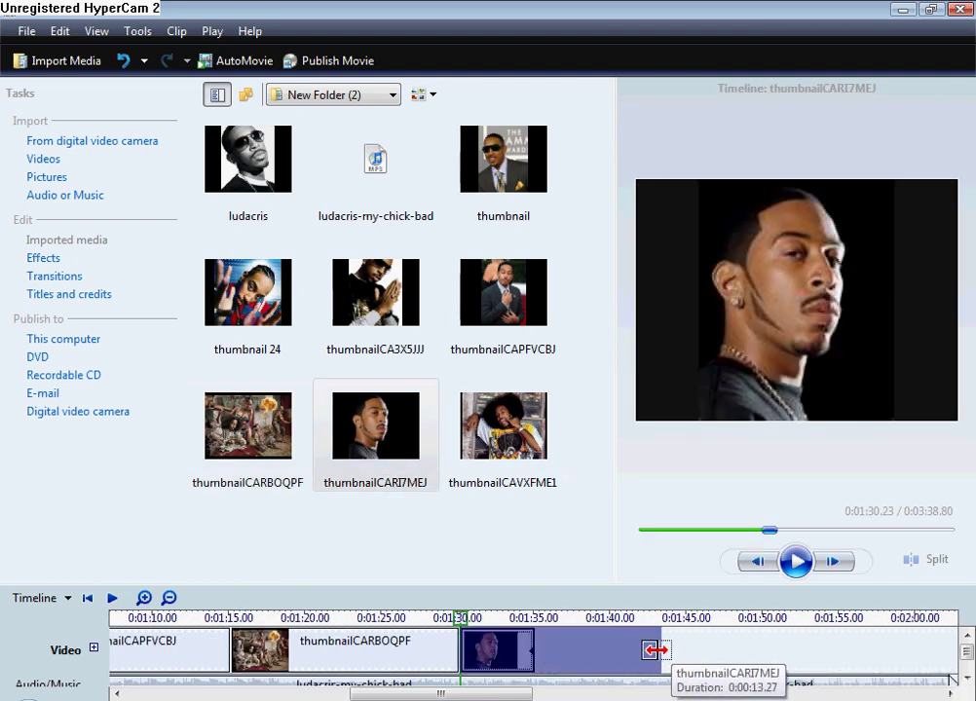
drag(682, 648, 687, 653)
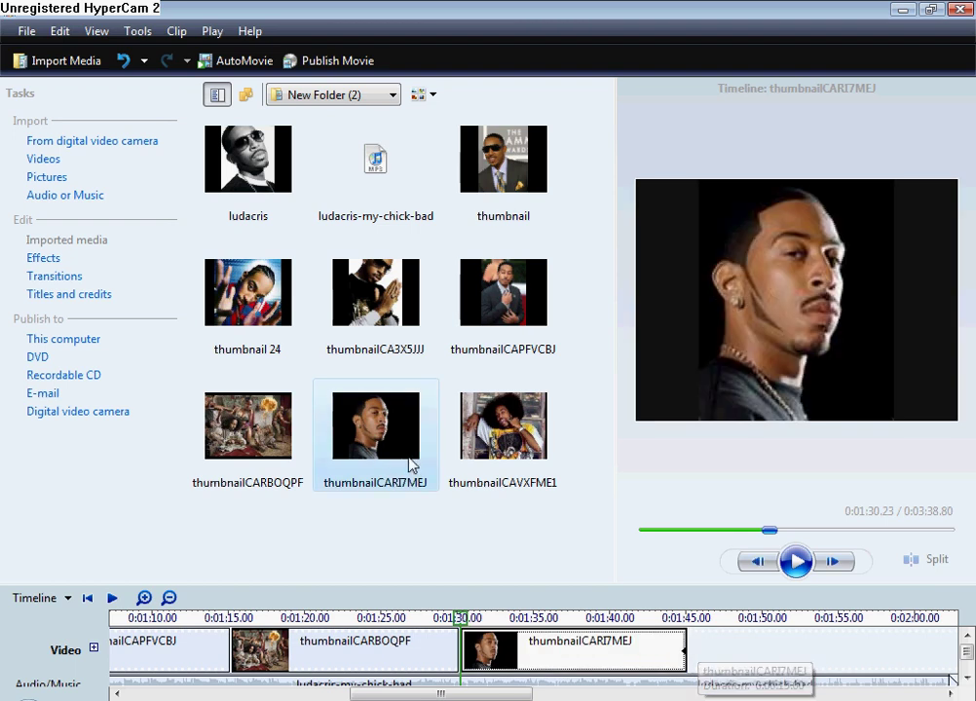
drag(487, 475, 699, 647)
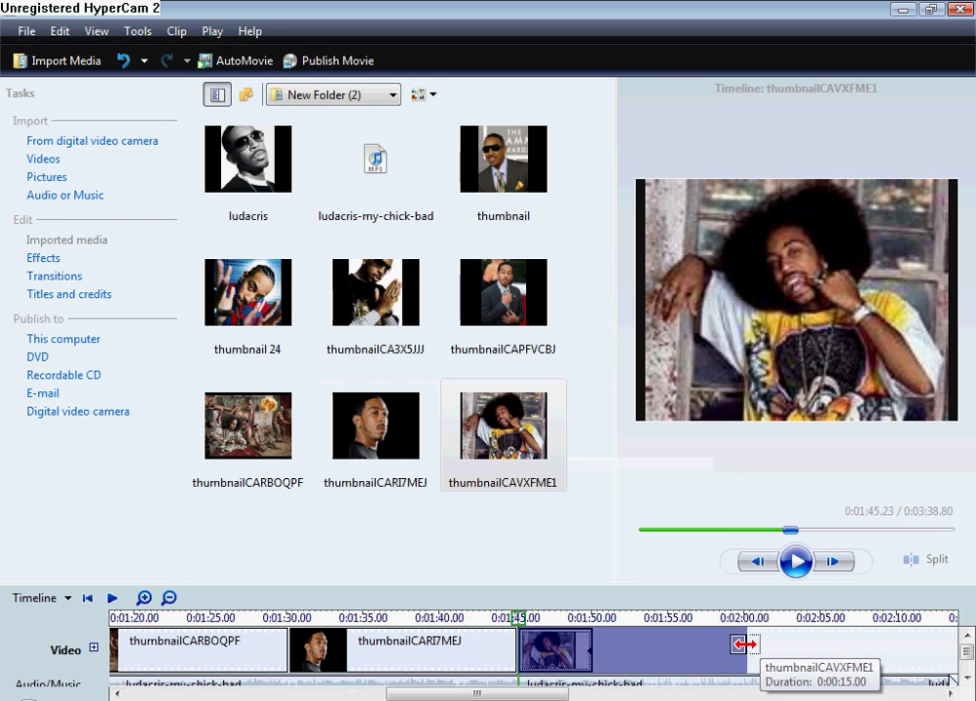
drag(745, 644, 746, 643)
Review the full length of the timeline and return the playhead to the beginning of the movie
scroll(745, 643, down, 10)
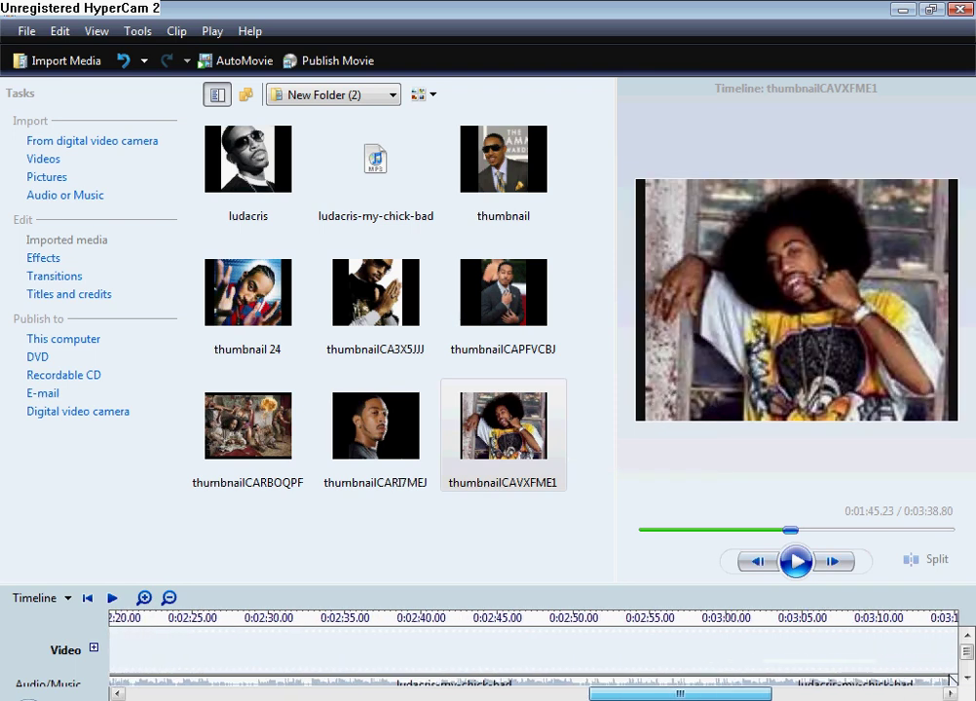
scroll(534, 643, down, 8)
scroll(534, 643, up, 12)
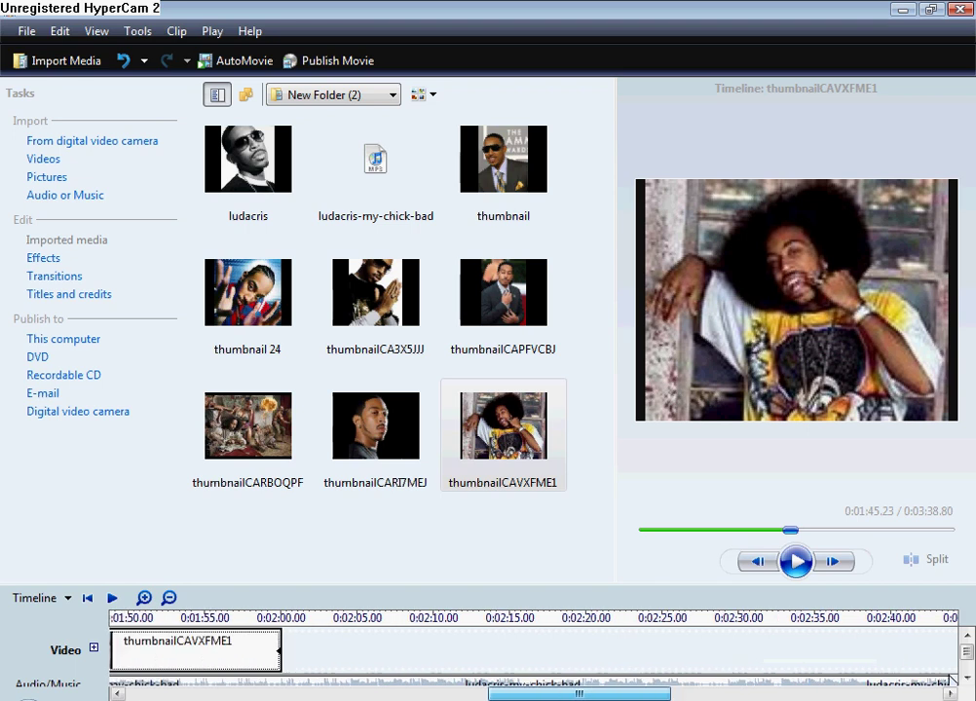
scroll(725, 635, up, 15)
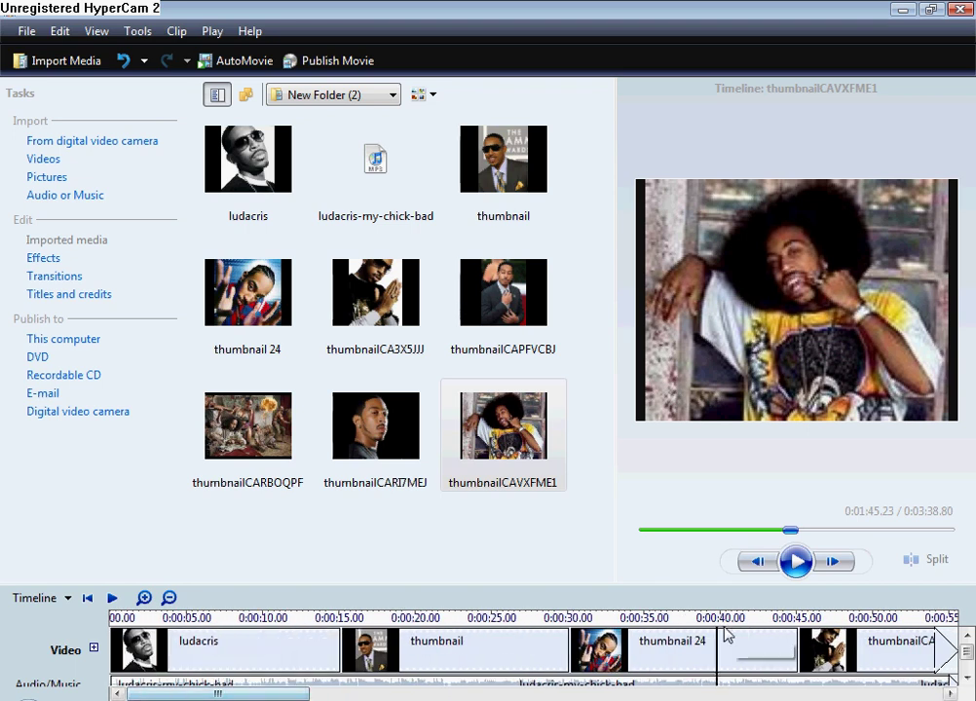
drag(295, 698, 604, 693)
drag(326, 618, 81, 623)
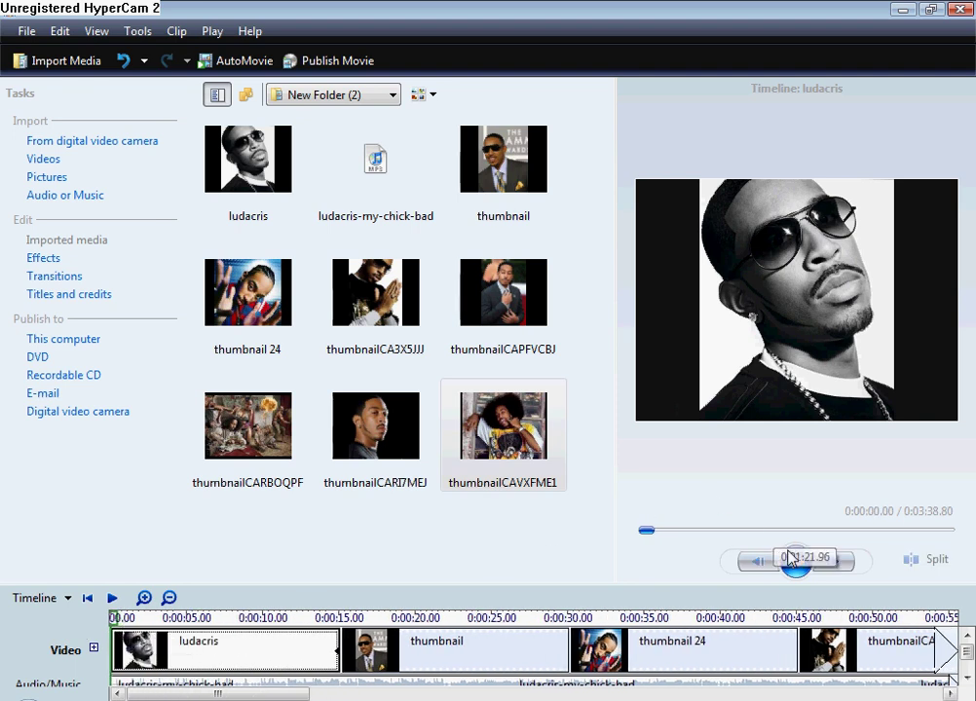
Add the Bars, Vertical transition between the ludacris and thumbnail clips and preview it
click(58, 276)
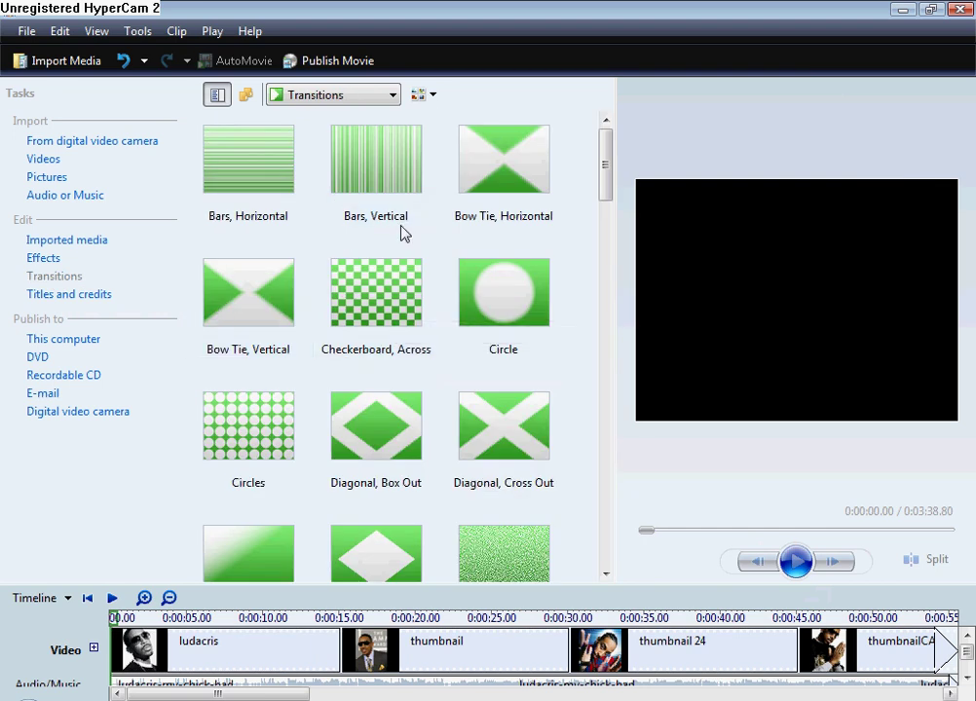
drag(373, 176, 337, 640)
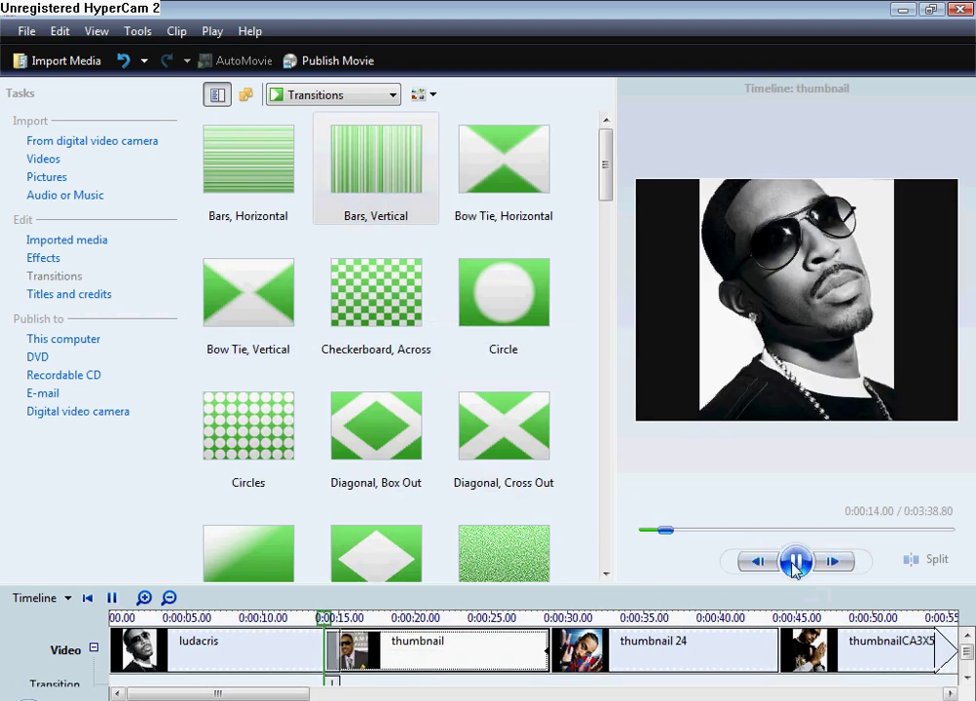
click(795, 564)
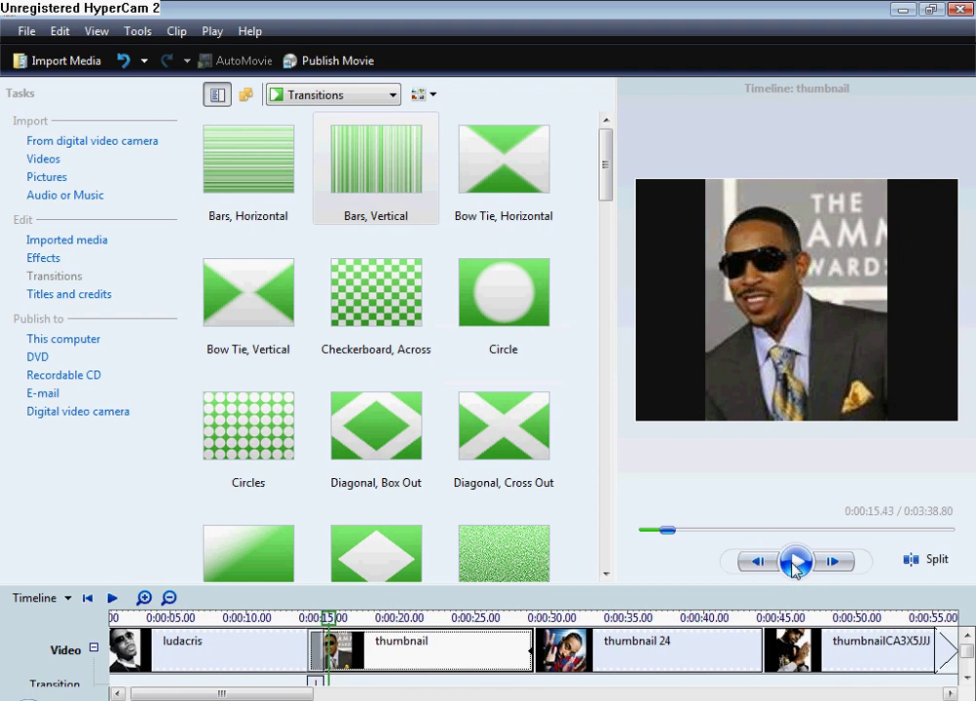
click(796, 563)
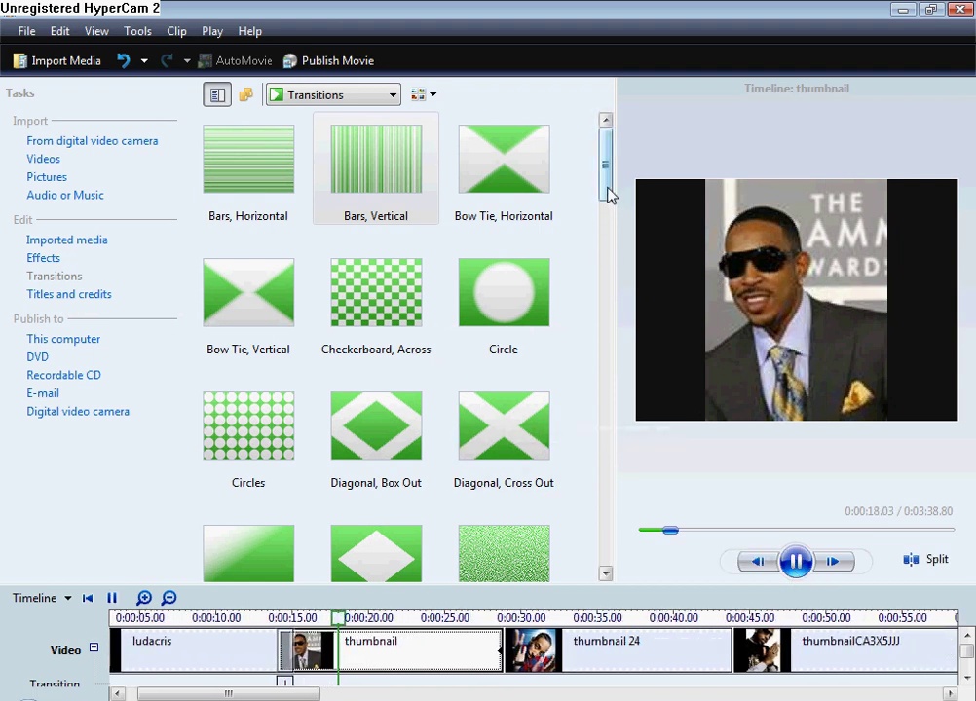
drag(609, 194, 606, 315)
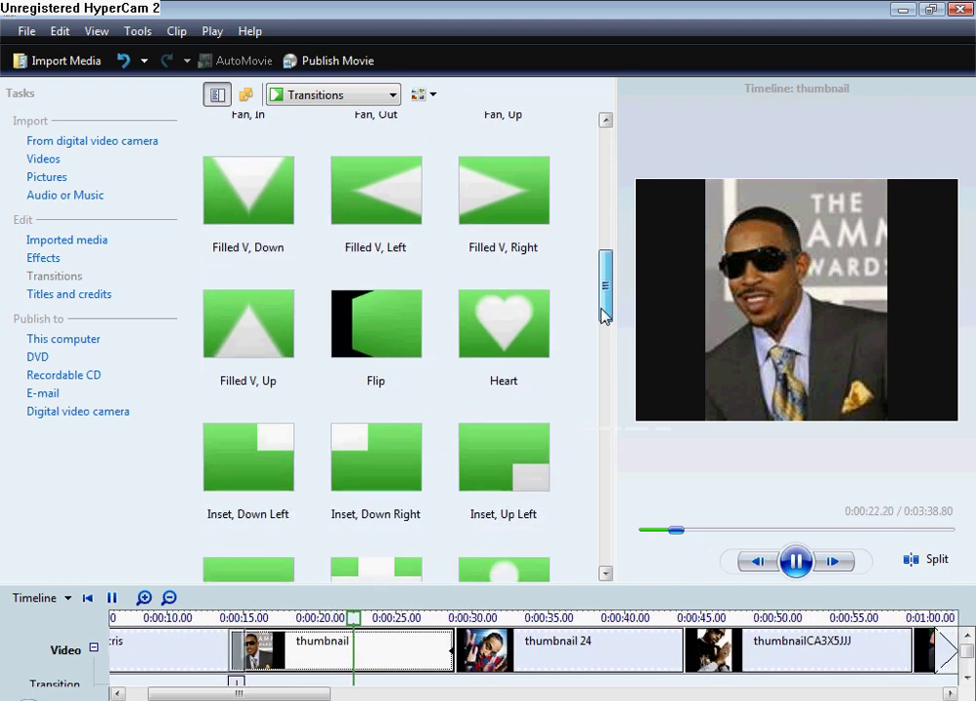
Add the Flip transition between the thumbnail and thumbnail 24 clips and preview it
drag(386, 348, 446, 659)
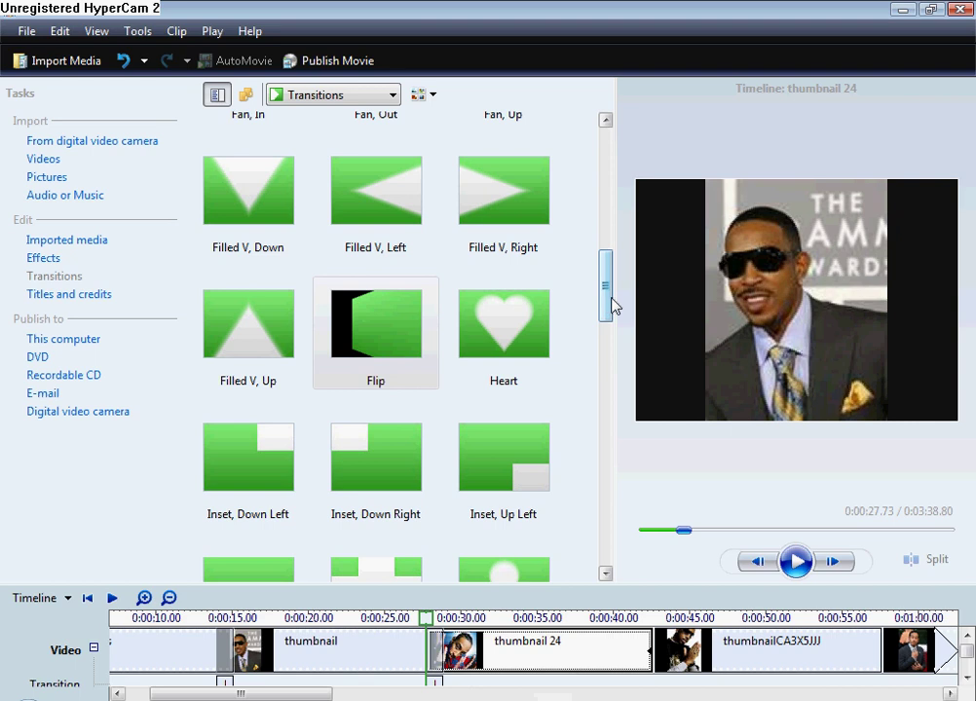
click(797, 562)
drag(601, 310, 608, 341)
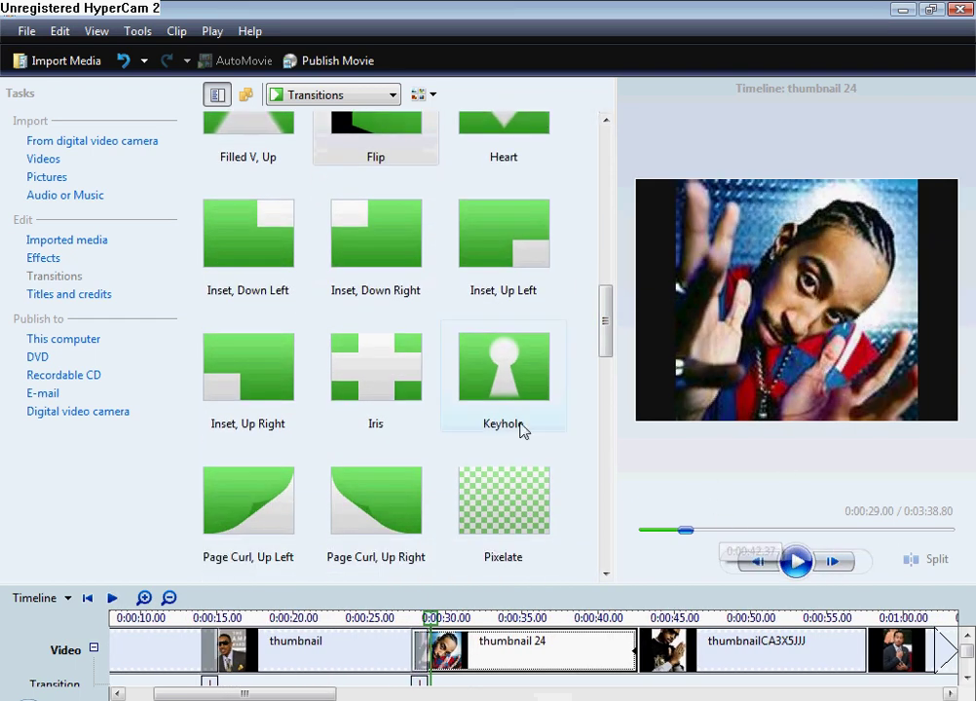
click(796, 562)
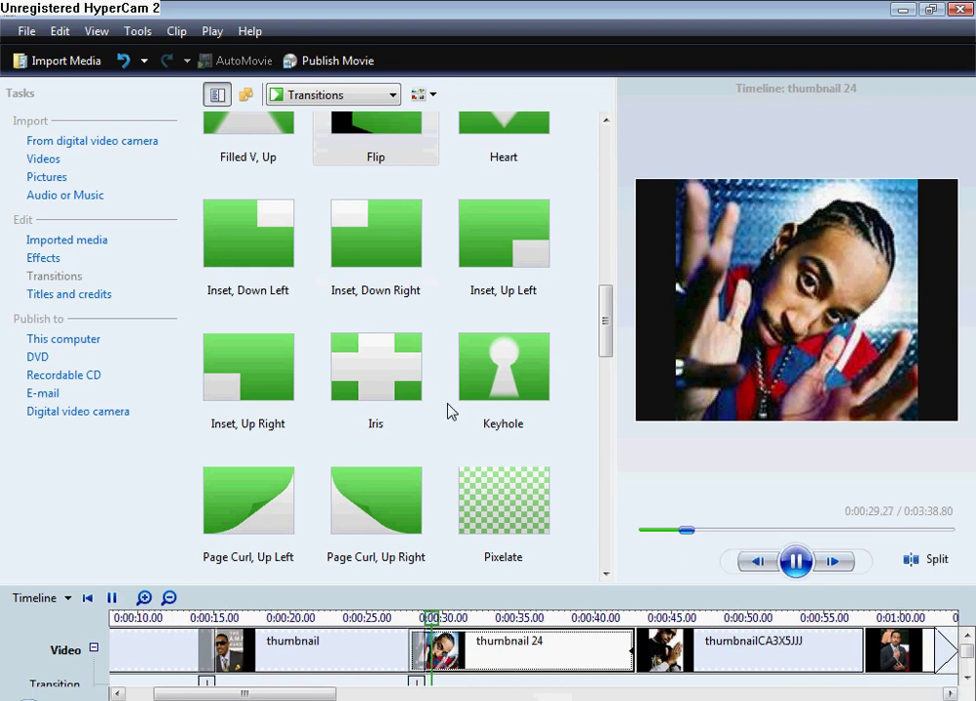
Try the Iris transition between the thumbnail and thumbnail 24 clips, preview it, and put the Flip transition back
drag(376, 367, 660, 592)
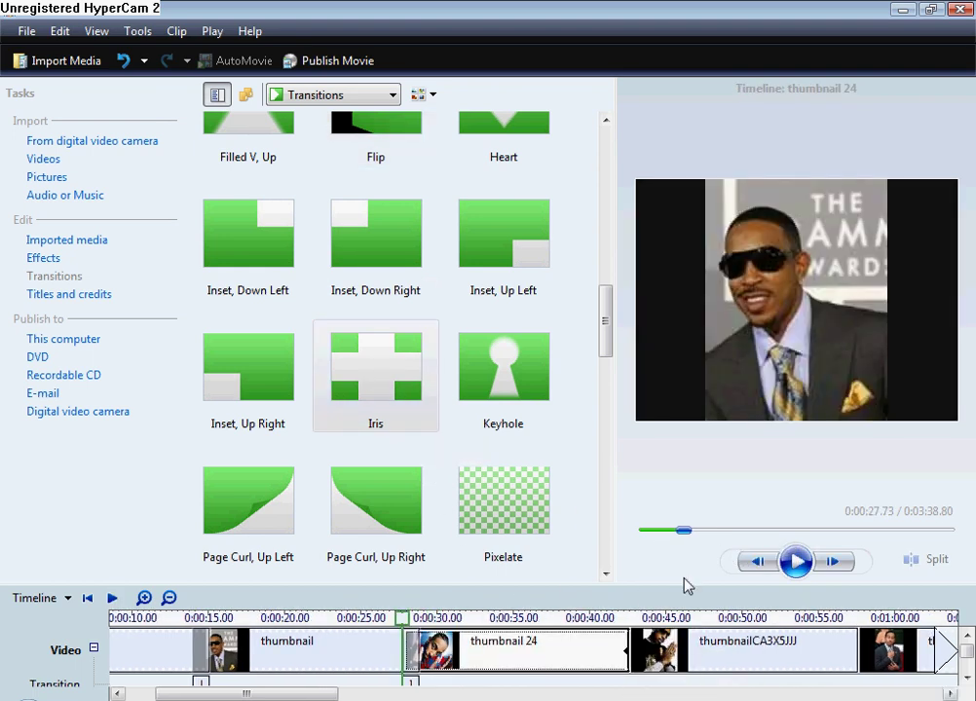
click(796, 562)
click(797, 562)
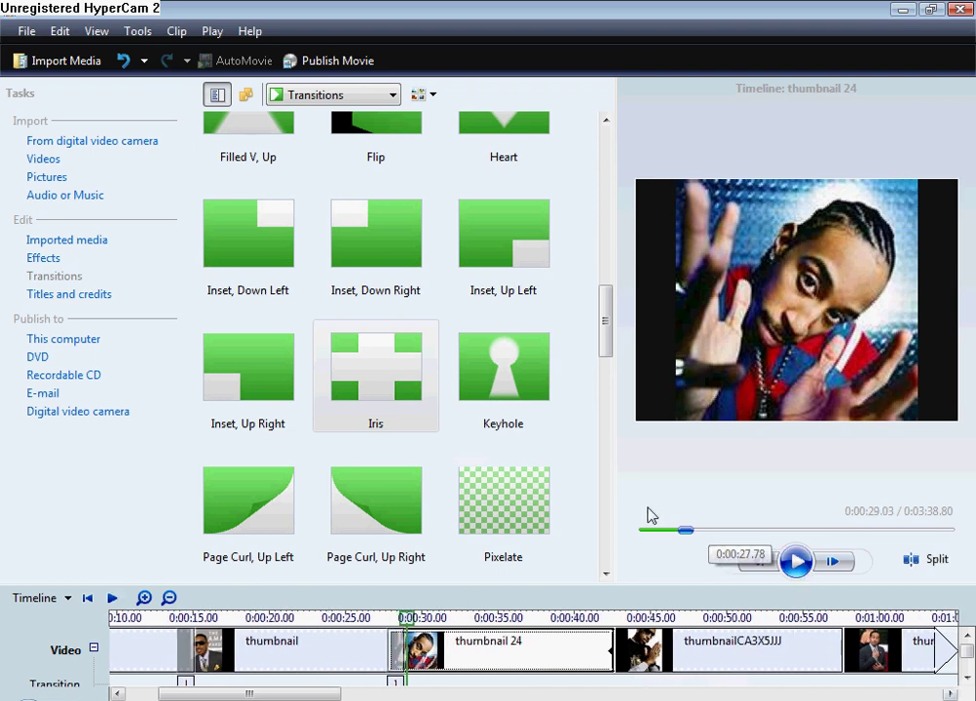
drag(382, 192, 446, 650)
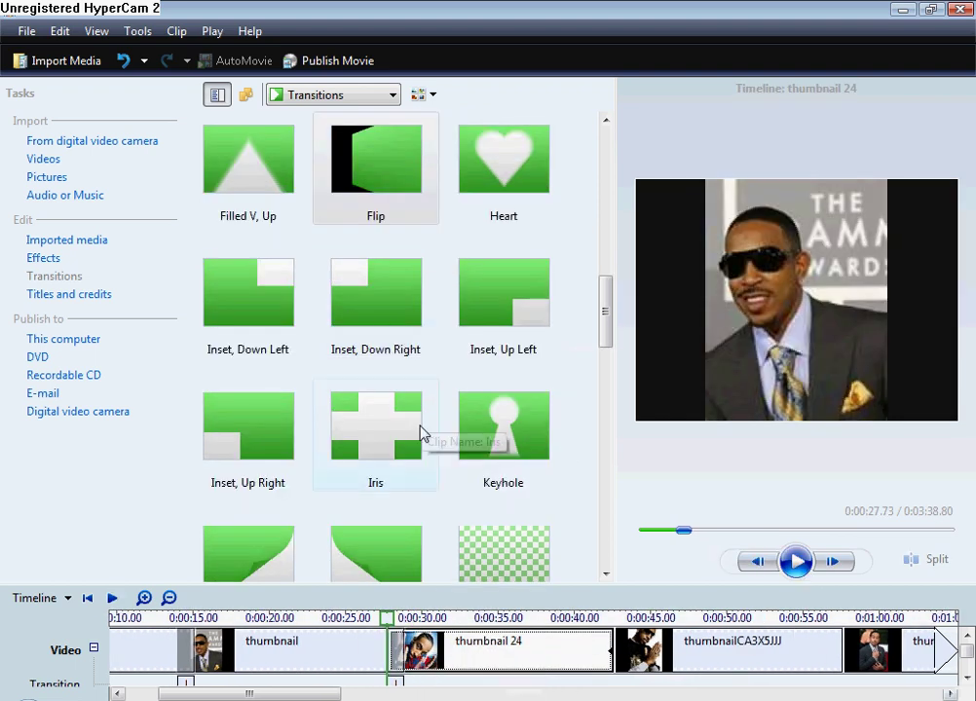
Add the Iris transition between the thumbnail 24 and thumbnailCA3X5JJJ clips and preview it
drag(420, 428, 654, 670)
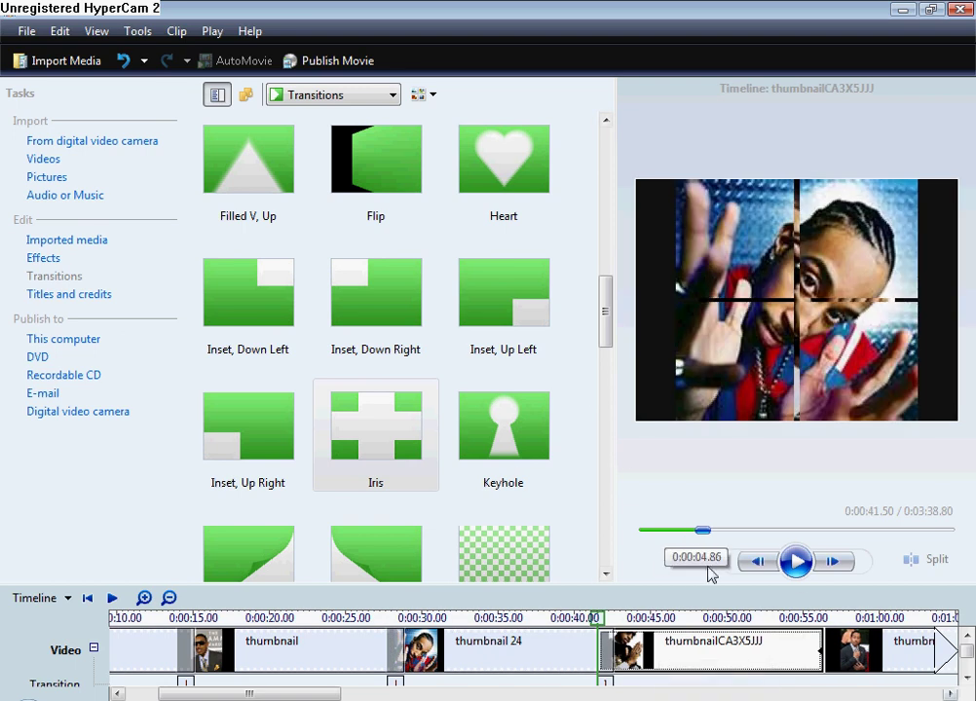
click(795, 562)
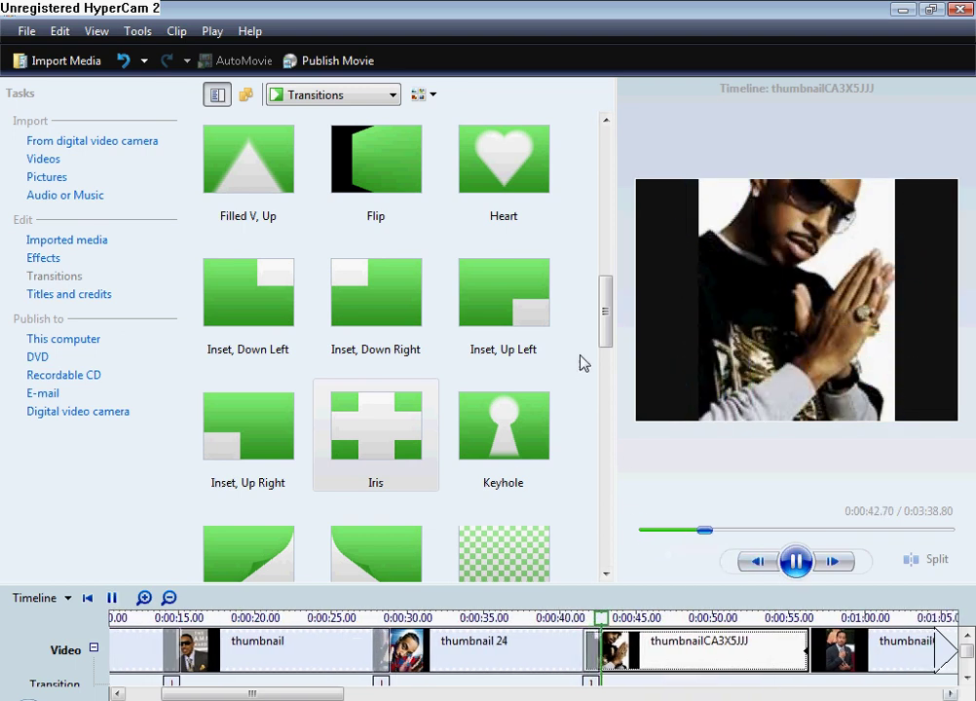
Add a different transition between the thumbnailCA3X5JJJ and thumbnailCAPFVCBJ clips and preview it
drag(610, 331, 610, 372)
drag(546, 342, 775, 668)
drag(612, 366, 611, 399)
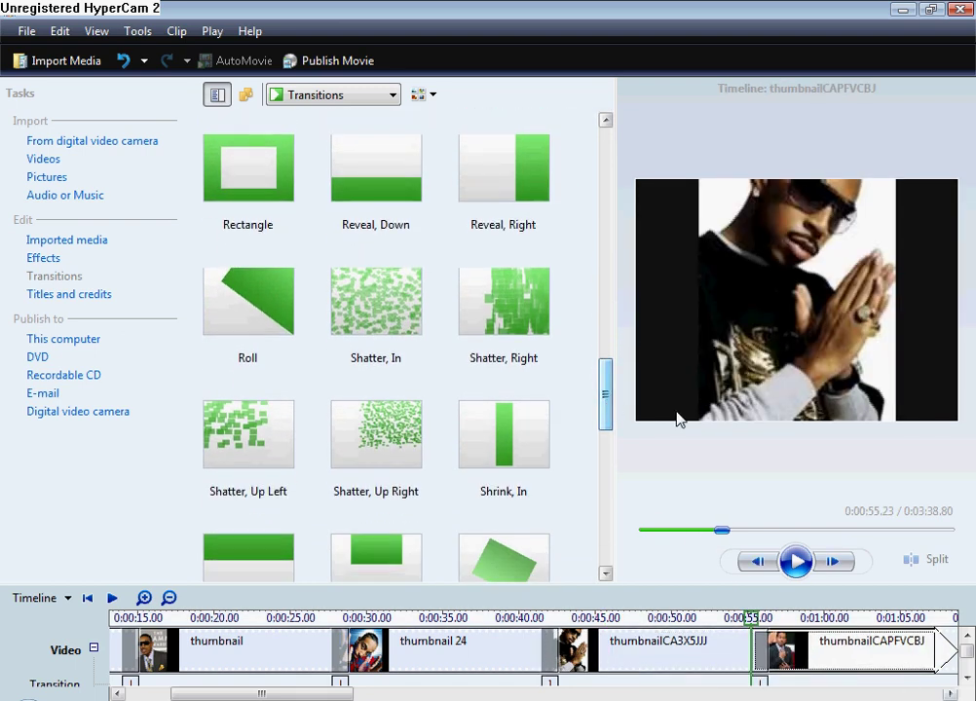
click(795, 562)
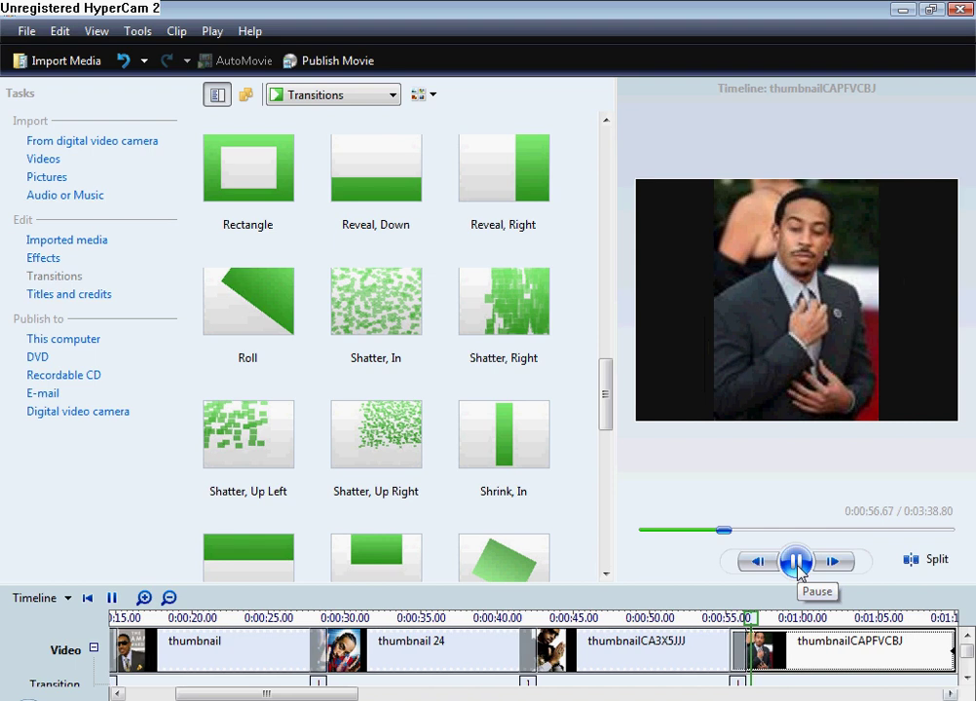
click(796, 563)
Add the Shatter, In transition between the thumbnailCAPFVCBJ and thumbnailCARBOQPF clips and preview it
drag(338, 336, 548, 477)
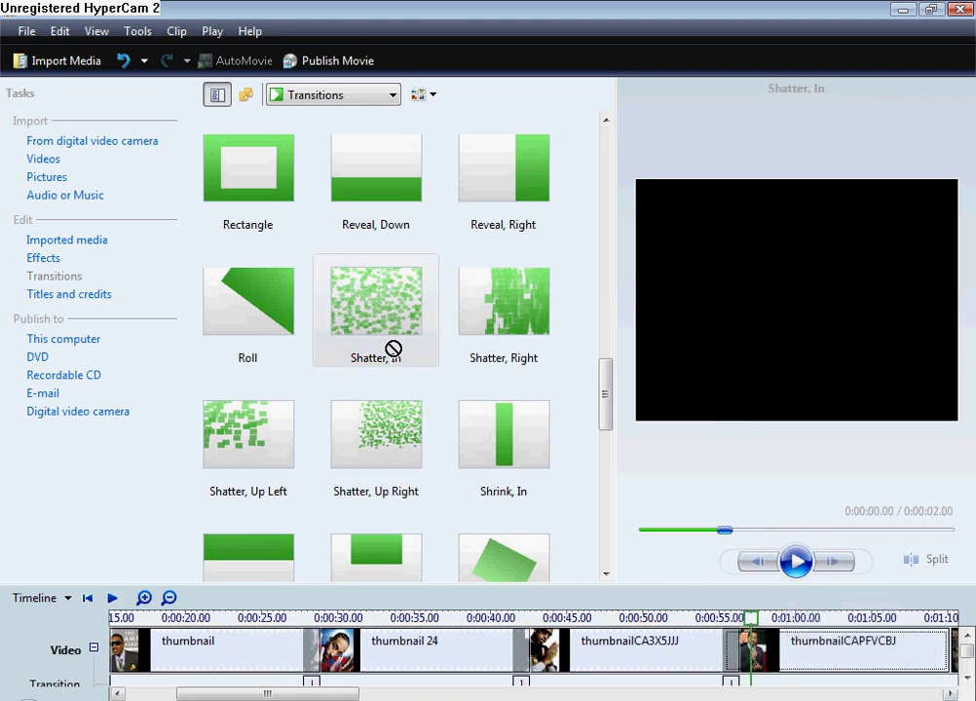
drag(394, 348, 409, 320)
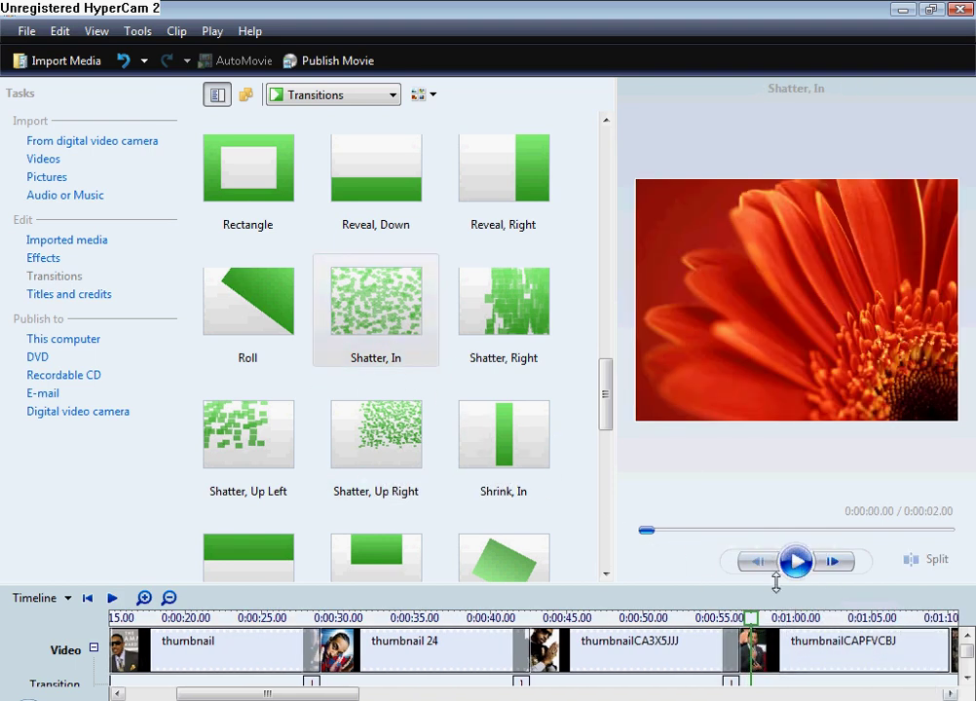
click(364, 697)
drag(369, 697, 426, 697)
mouse_move(389, 304)
mouse_down()
mouse_move(403, 311)
mouse_move(298, 571)
mouse_move(241, 670)
mouse_up()
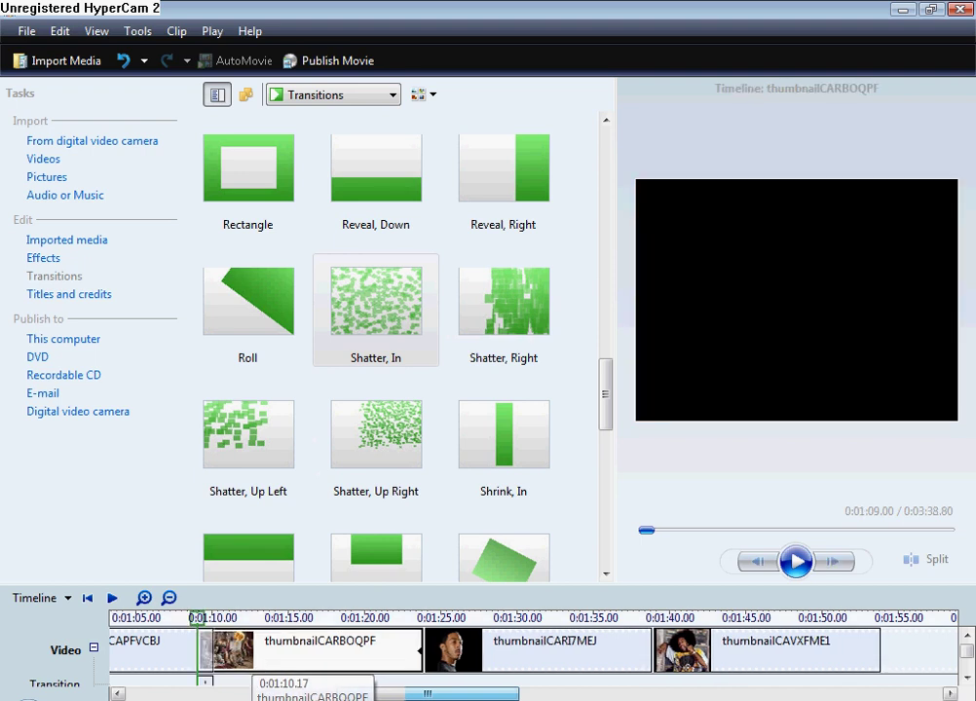
click(792, 563)
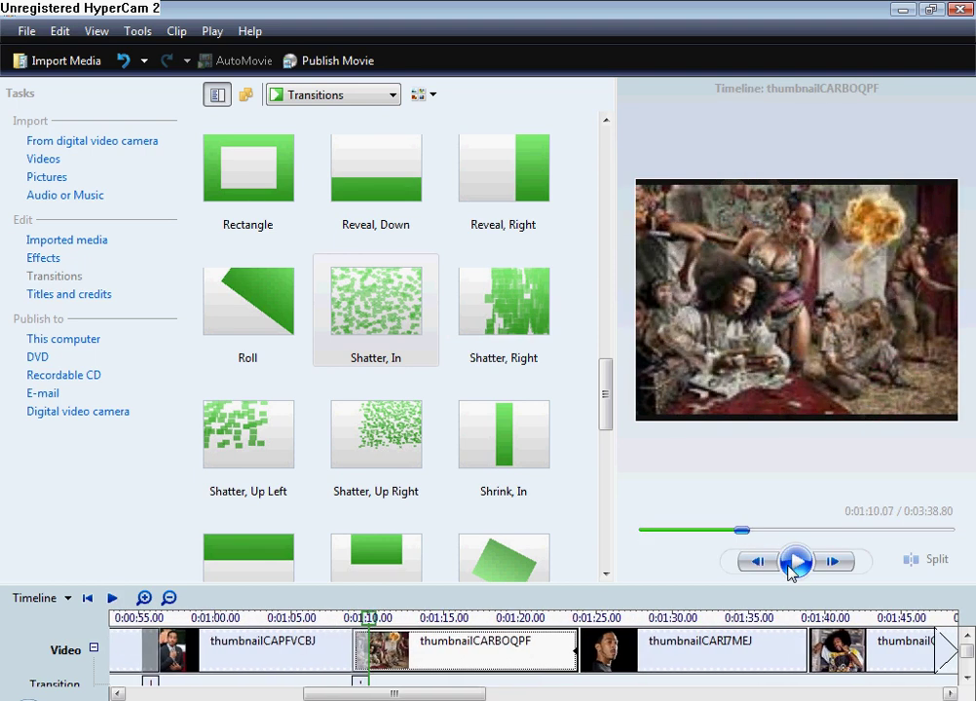
Try the Spin transition between the thumbnailCARBOQPF and thumbnailCARI7MEJ clips and preview it
drag(390, 648, 529, 635)
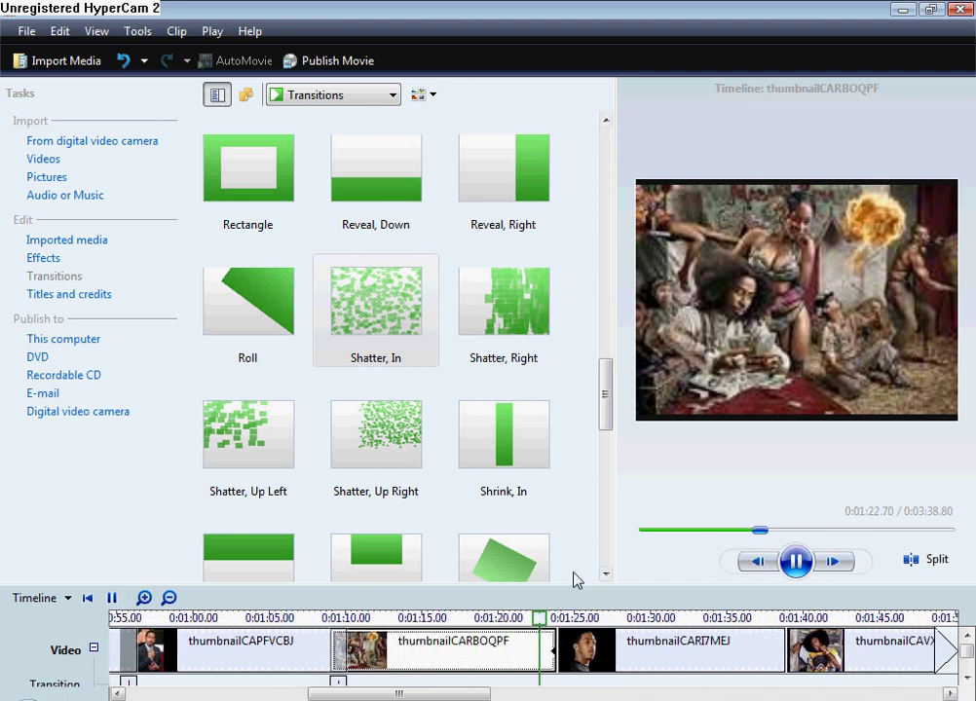
drag(501, 571, 550, 645)
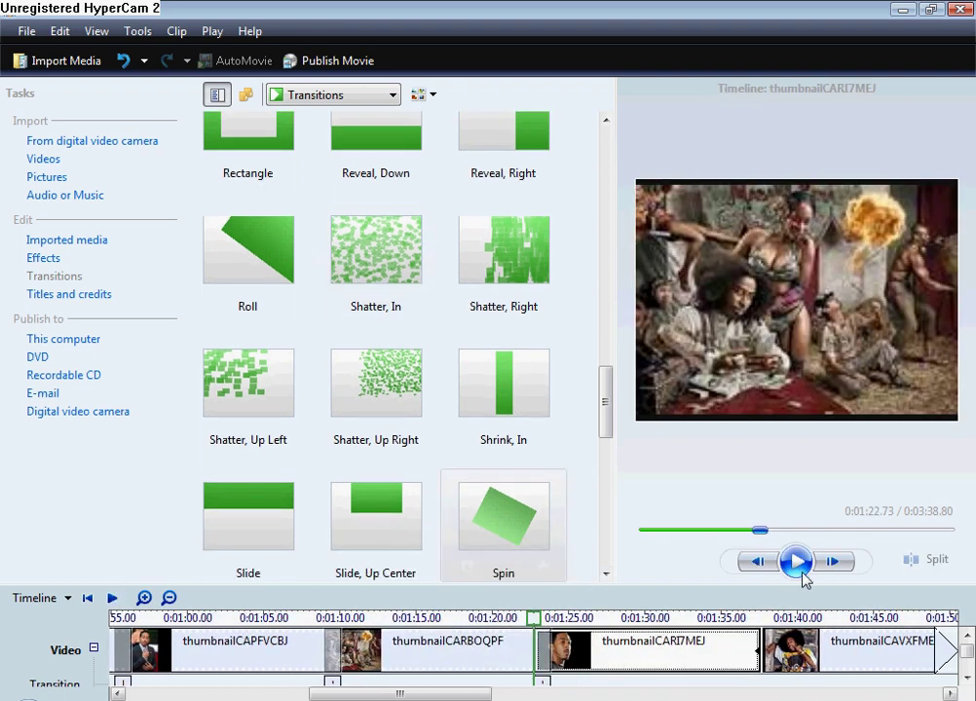
click(797, 570)
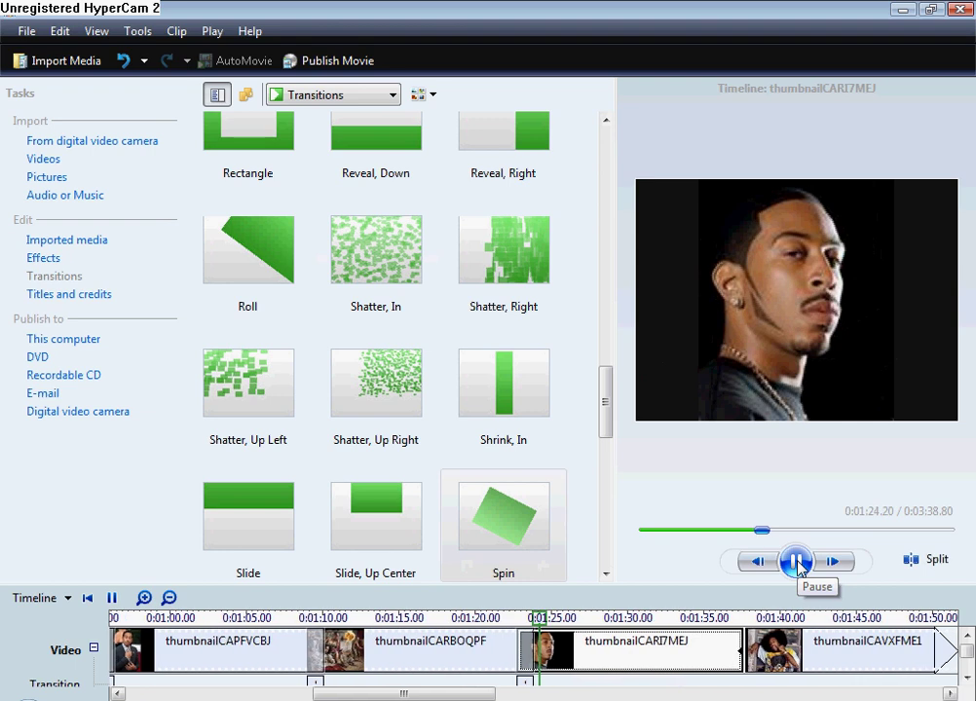
Apply the Sweep, In transition between the thumbnailCARBOQPF and thumbnailCARI7MEJ clips and preview it
drag(608, 403, 610, 465)
drag(409, 429, 665, 647)
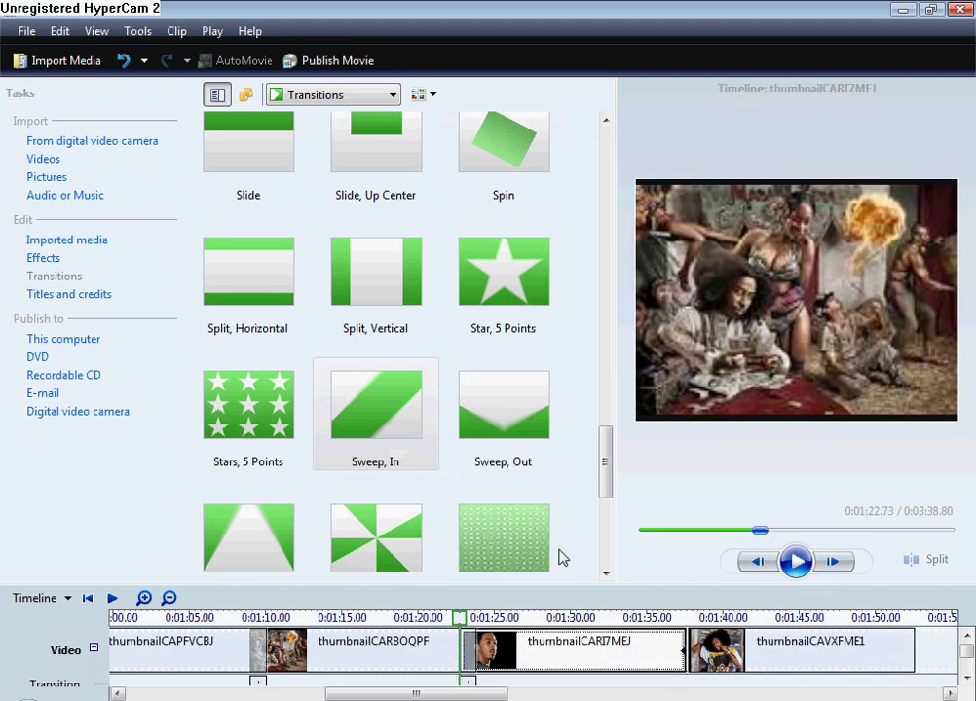
drag(606, 487, 608, 496)
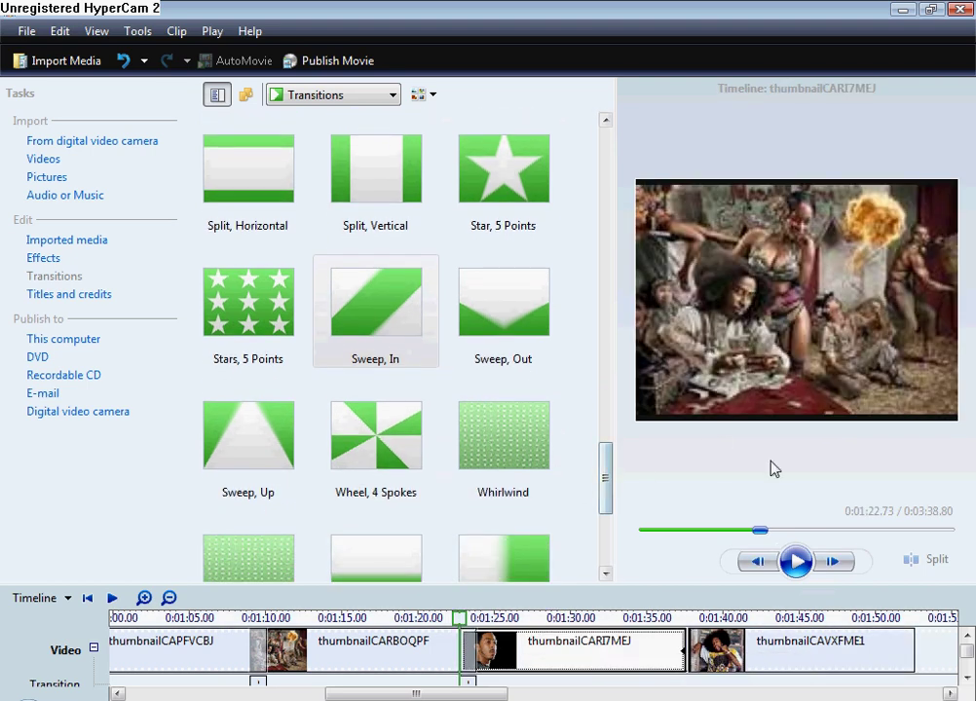
click(796, 561)
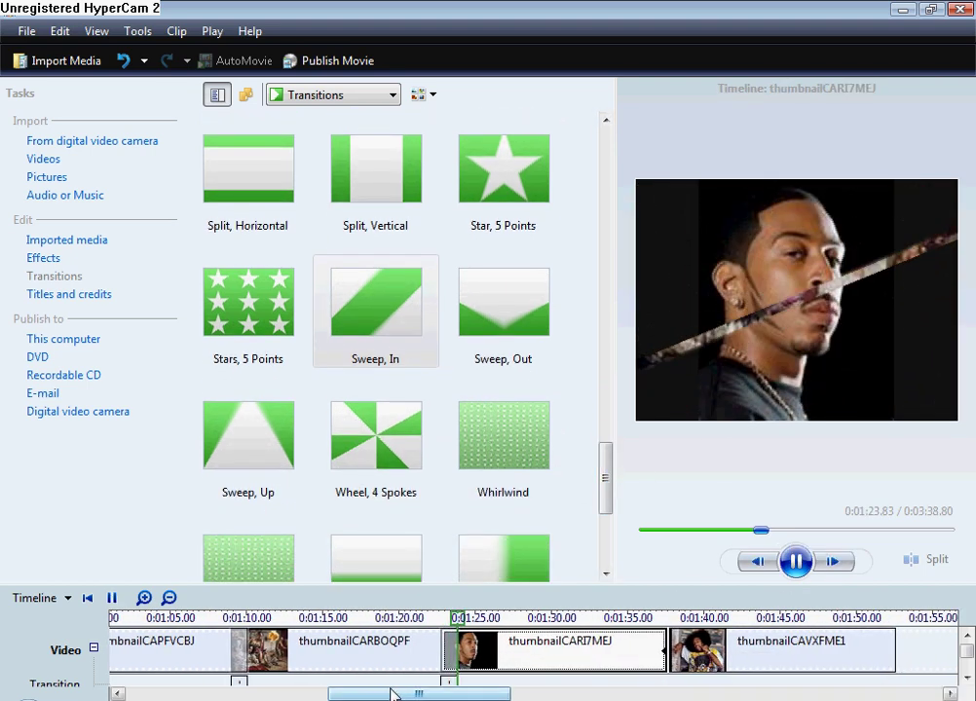
Add the Whirlwind transition between the thumbnailCARI7MEJ and thumbnailCAVXFME1 clips and preview it
drag(393, 692, 430, 692)
drag(490, 466, 464, 651)
click(796, 561)
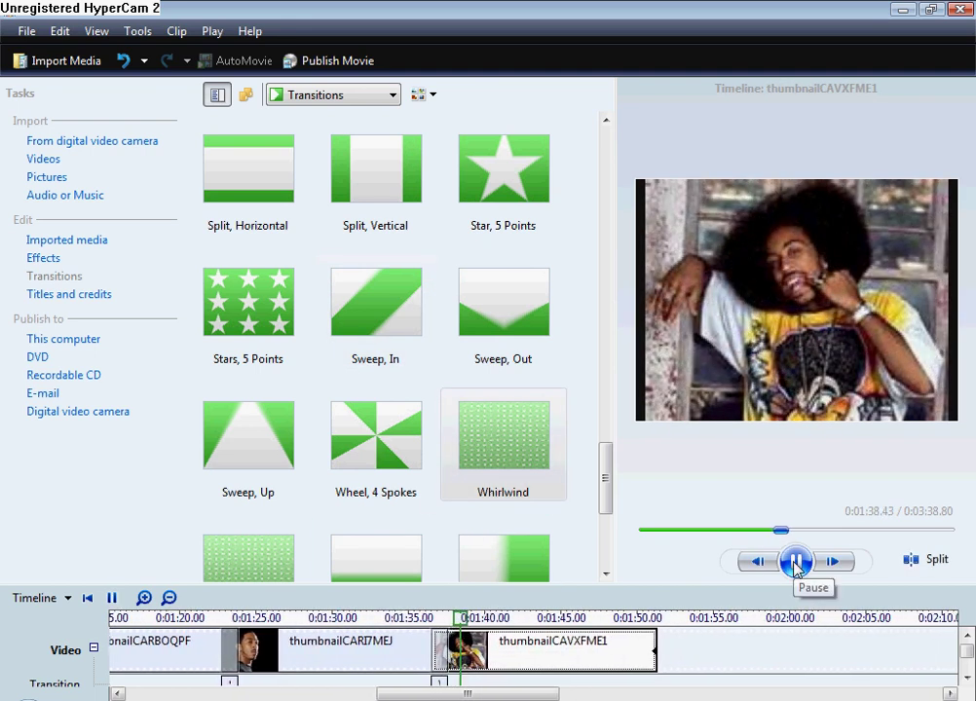
click(796, 562)
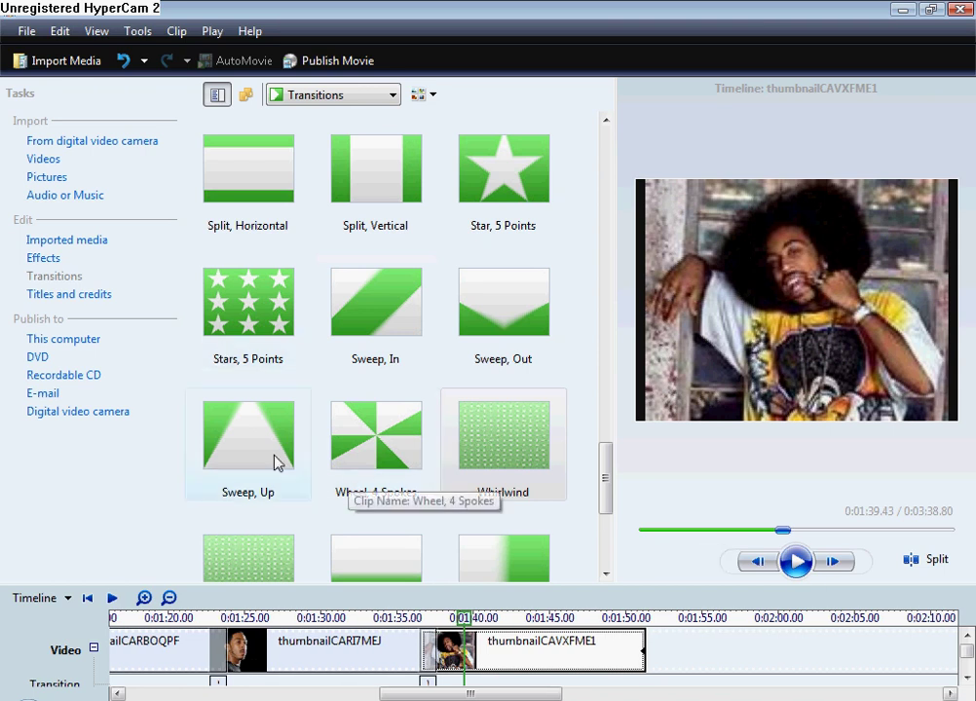
Examine the timeline from the last picture clip to the end of the ludacris-my-chick-bad audio to compare where each ends
drag(606, 471, 592, 523)
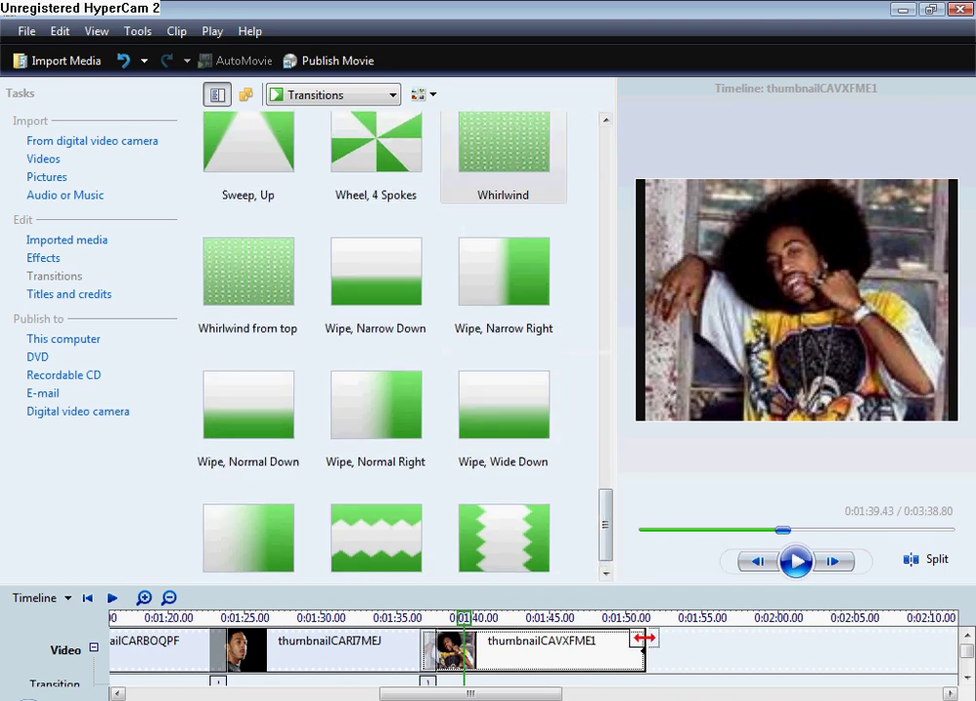
drag(433, 693, 486, 694)
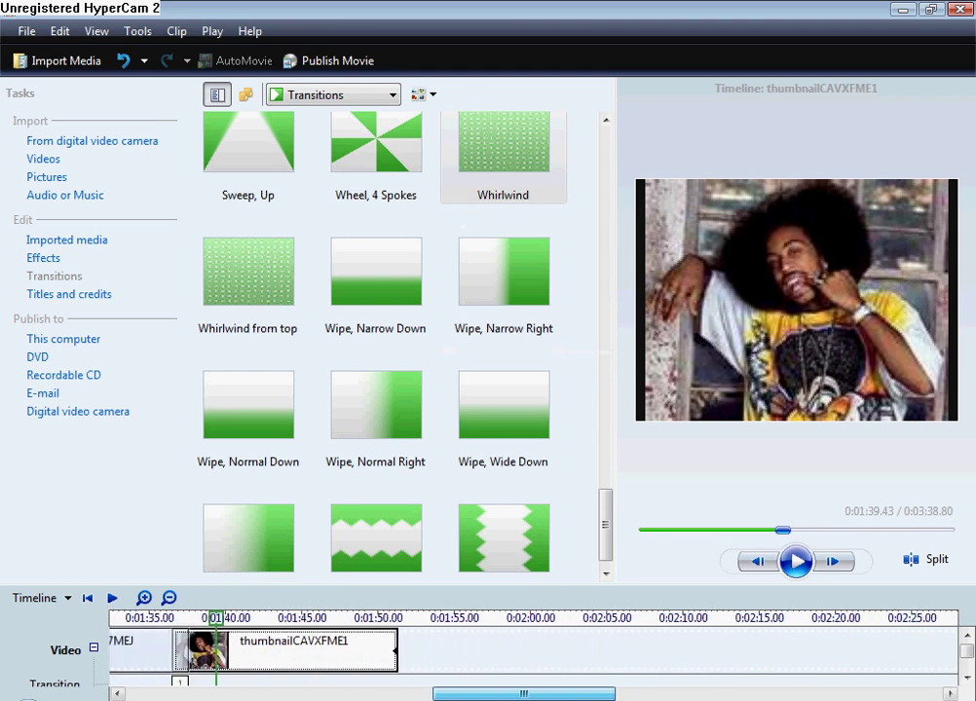
drag(486, 693, 576, 693)
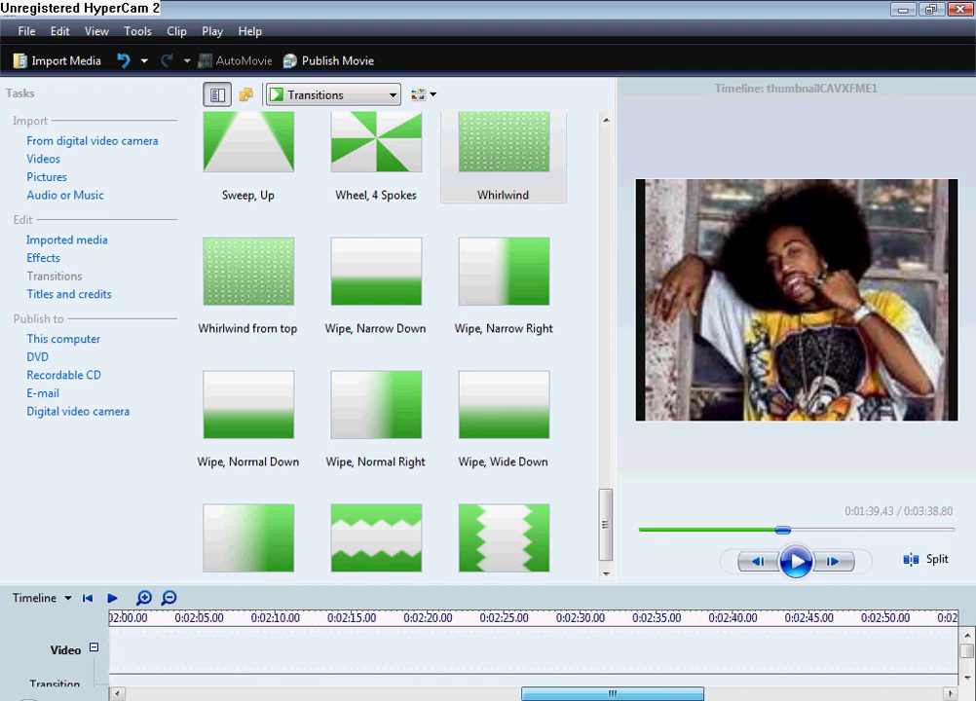
drag(576, 693, 636, 693)
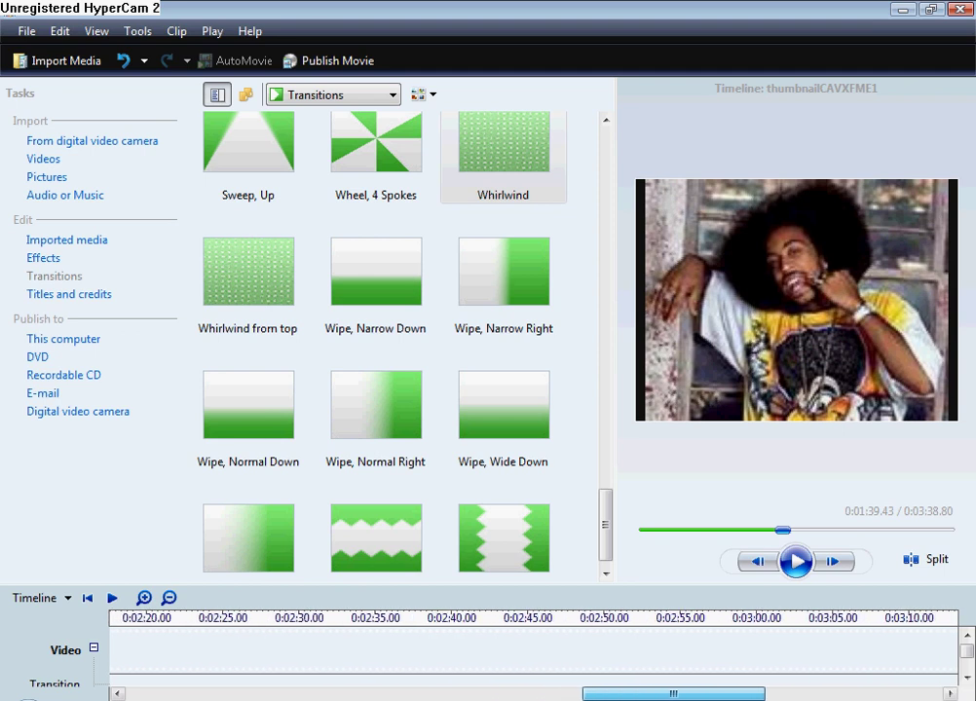
click(967, 678)
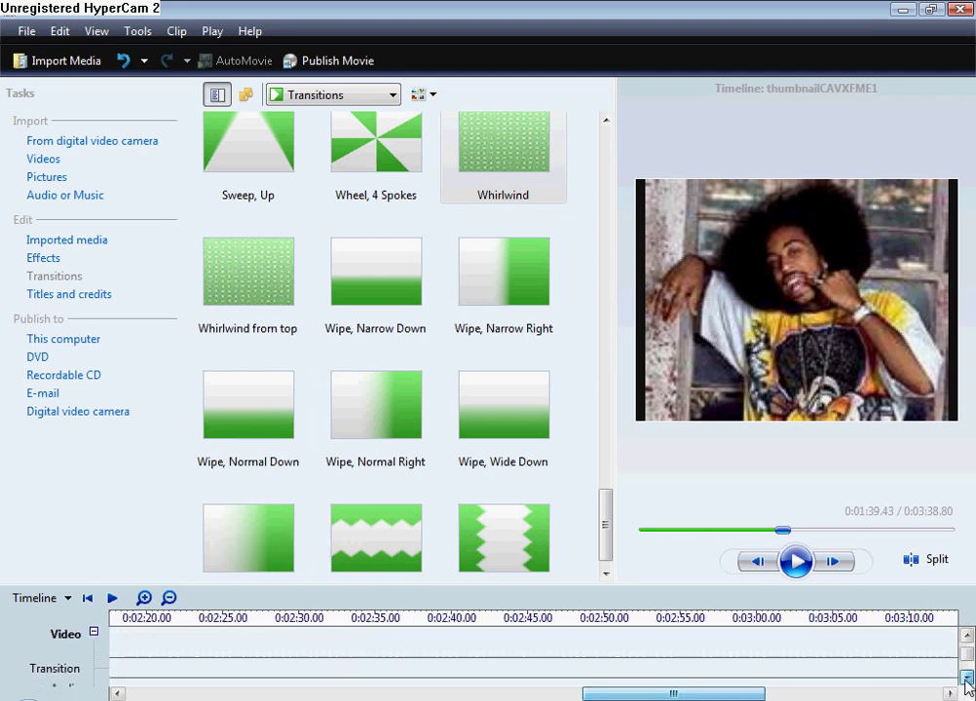
click(967, 679)
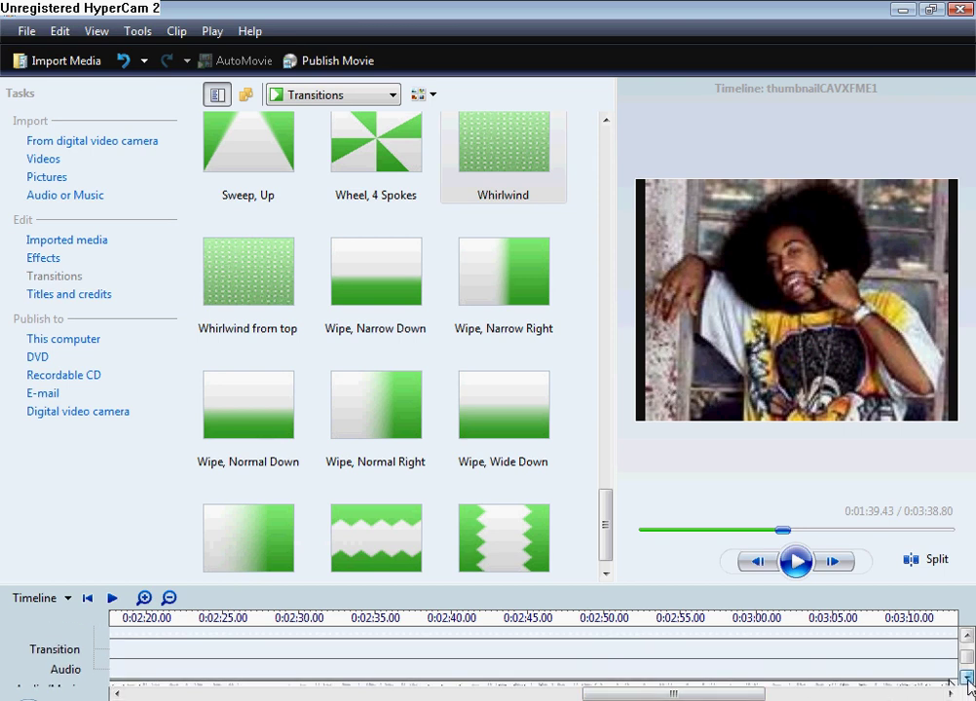
click(967, 680)
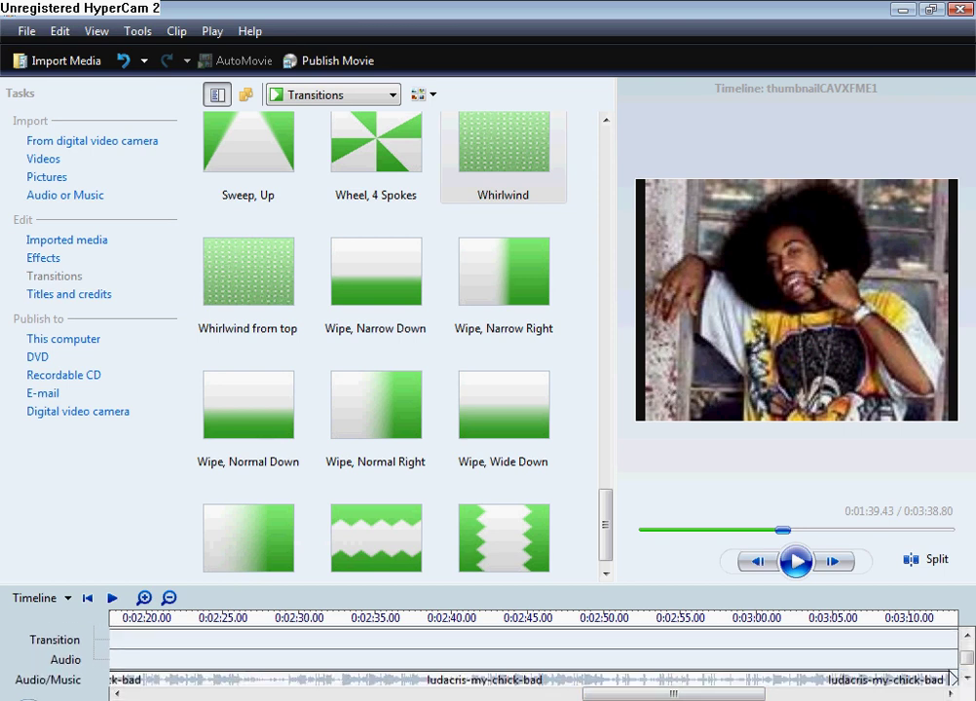
drag(747, 694, 871, 694)
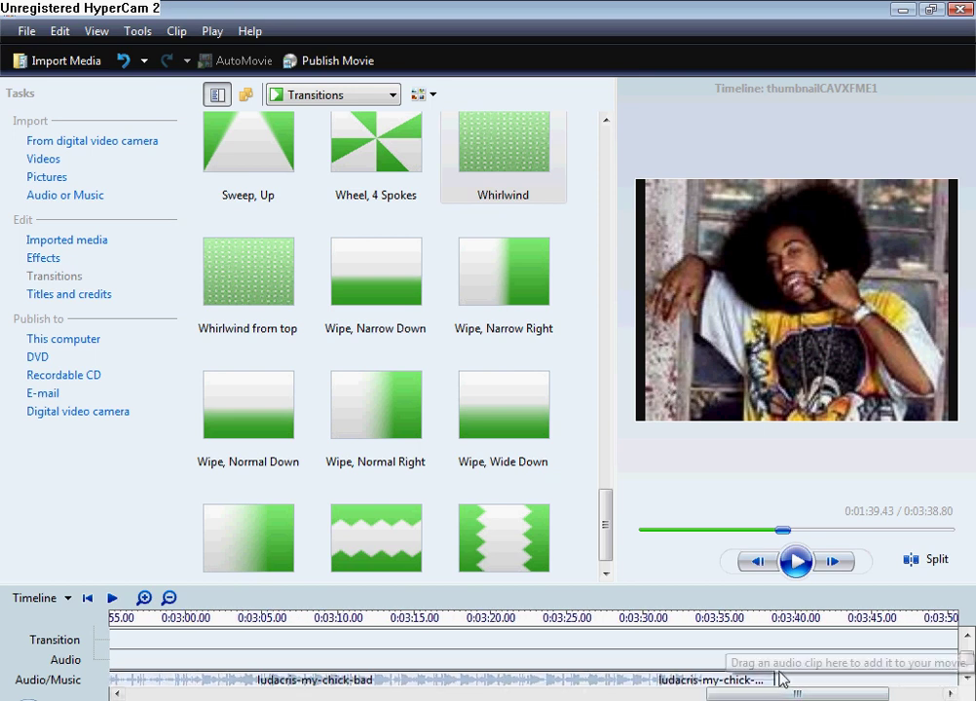
Look over the imported media and effects collections and open the choices for placing a title or credits
click(63, 251)
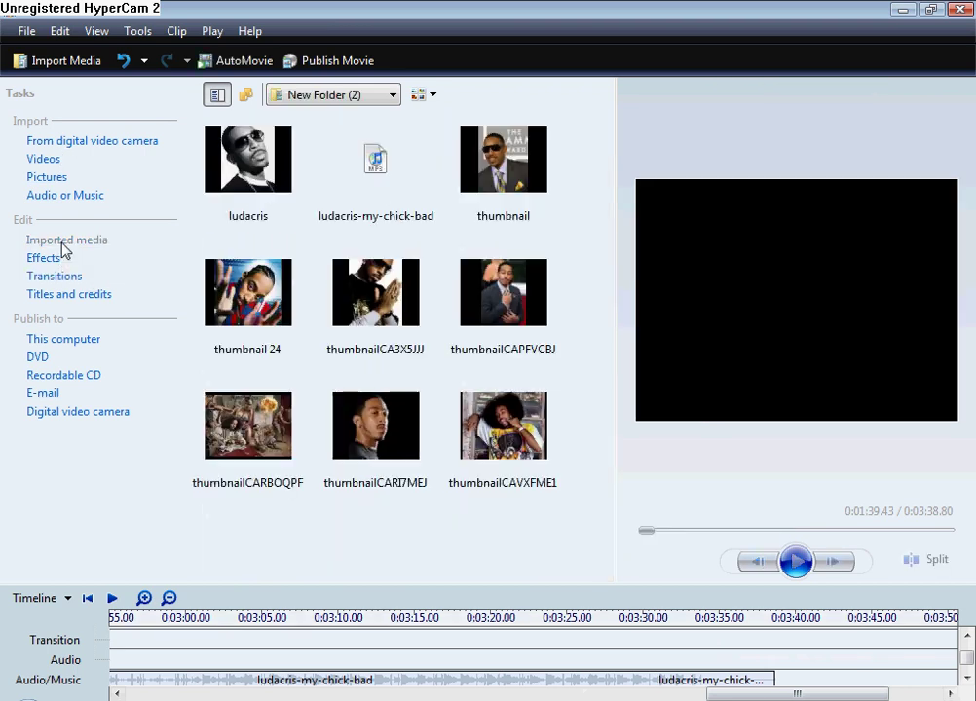
click(55, 260)
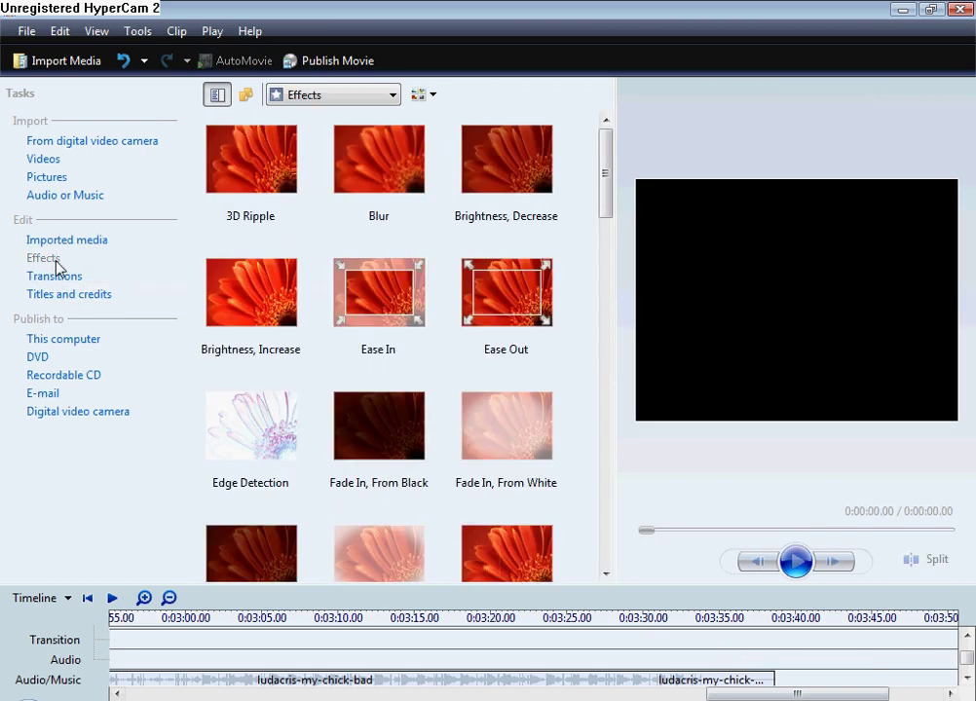
click(59, 278)
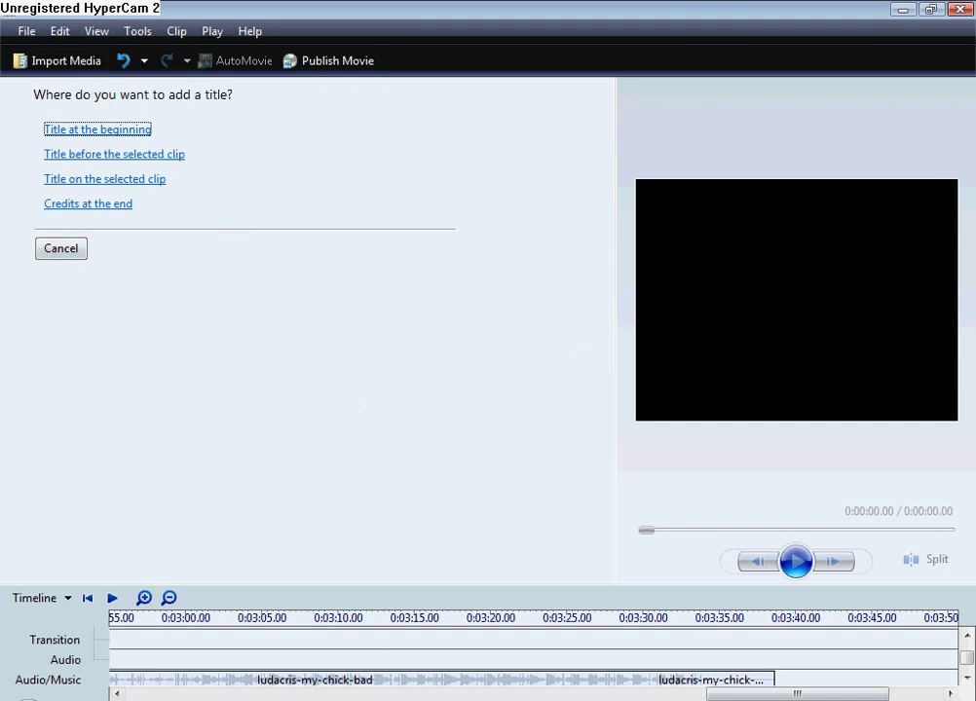
drag(797, 694, 153, 693)
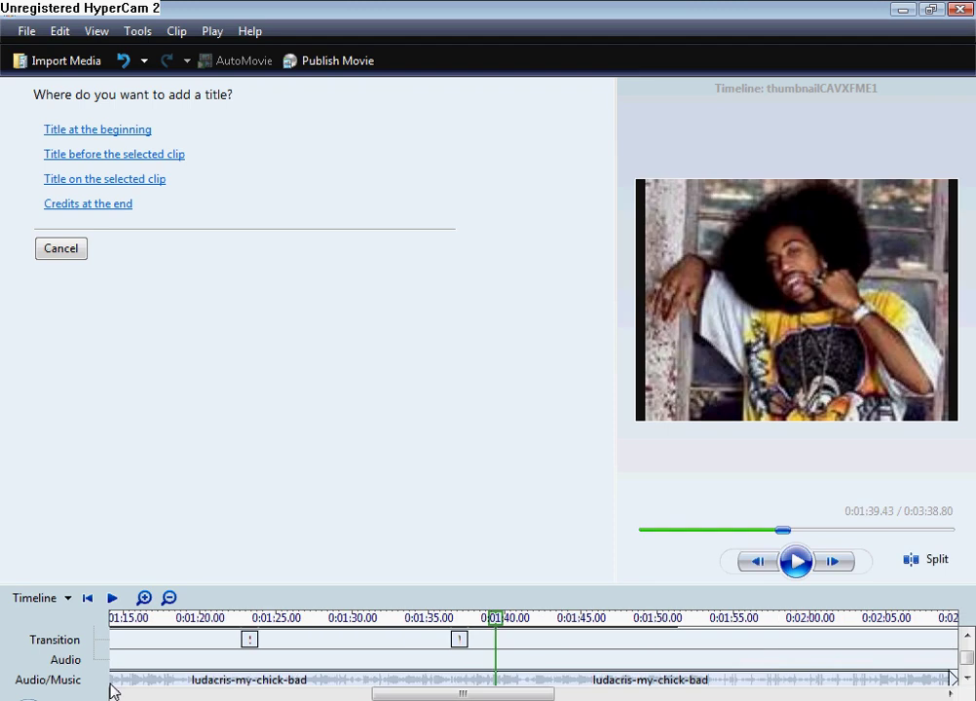
drag(431, 697, 185, 698)
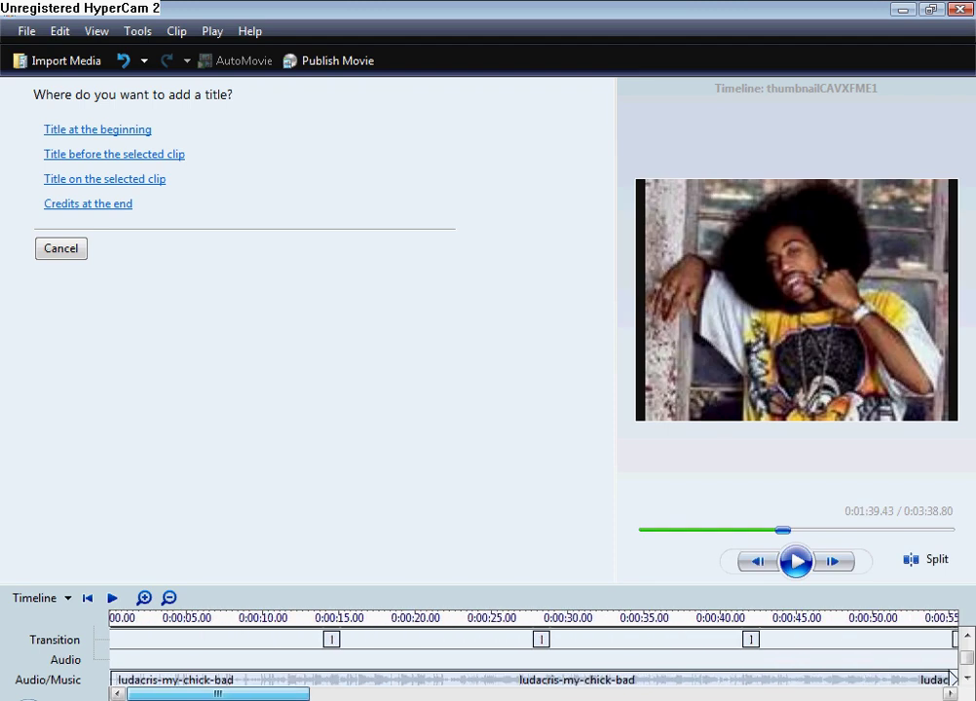
drag(967, 670, 968, 651)
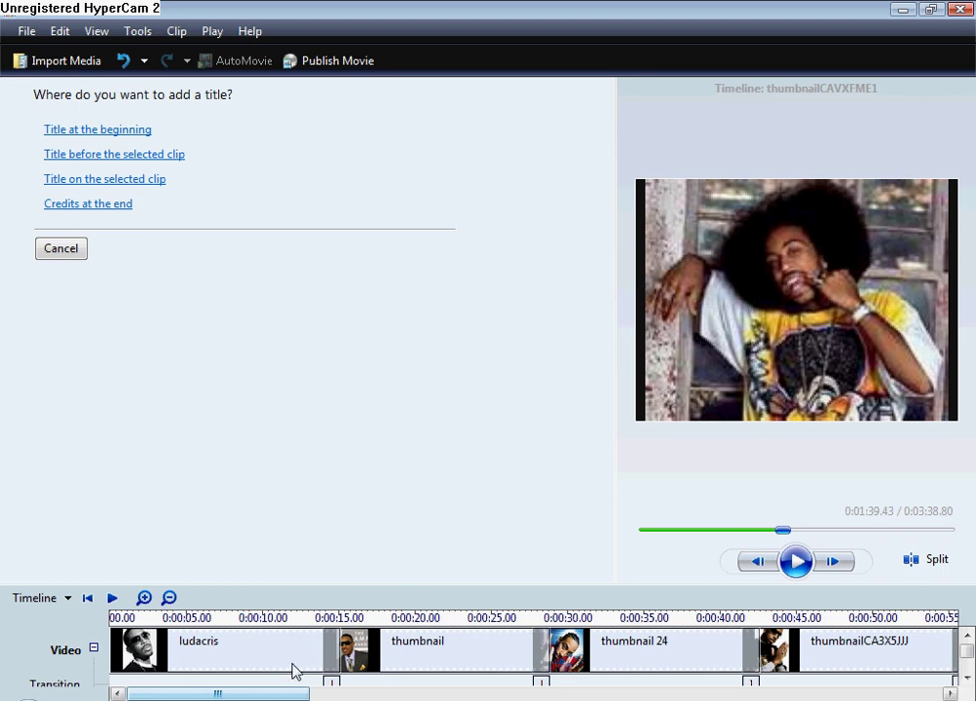
drag(266, 697, 234, 685)
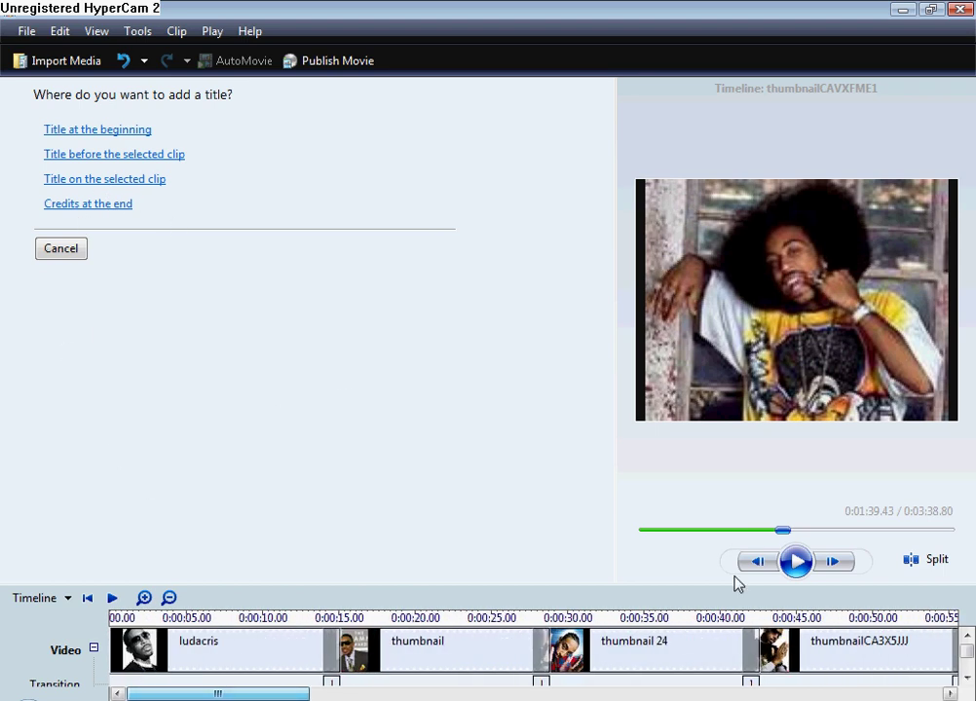
click(60, 248)
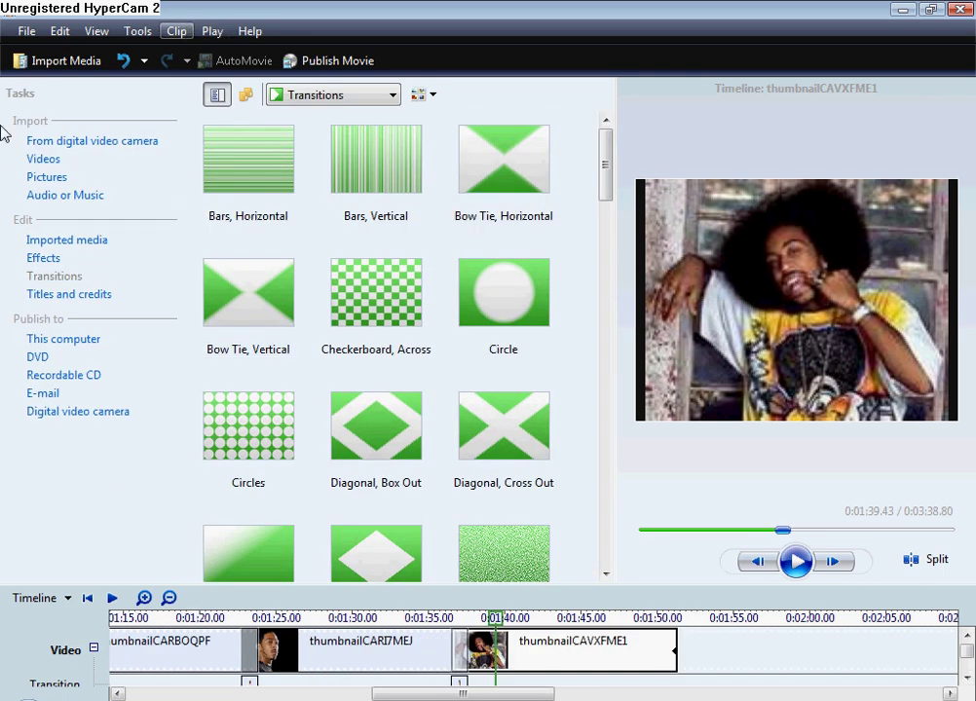
Add credits at the end of the movie with the text "credits by meeee!!!!!"
click(73, 294)
click(112, 206)
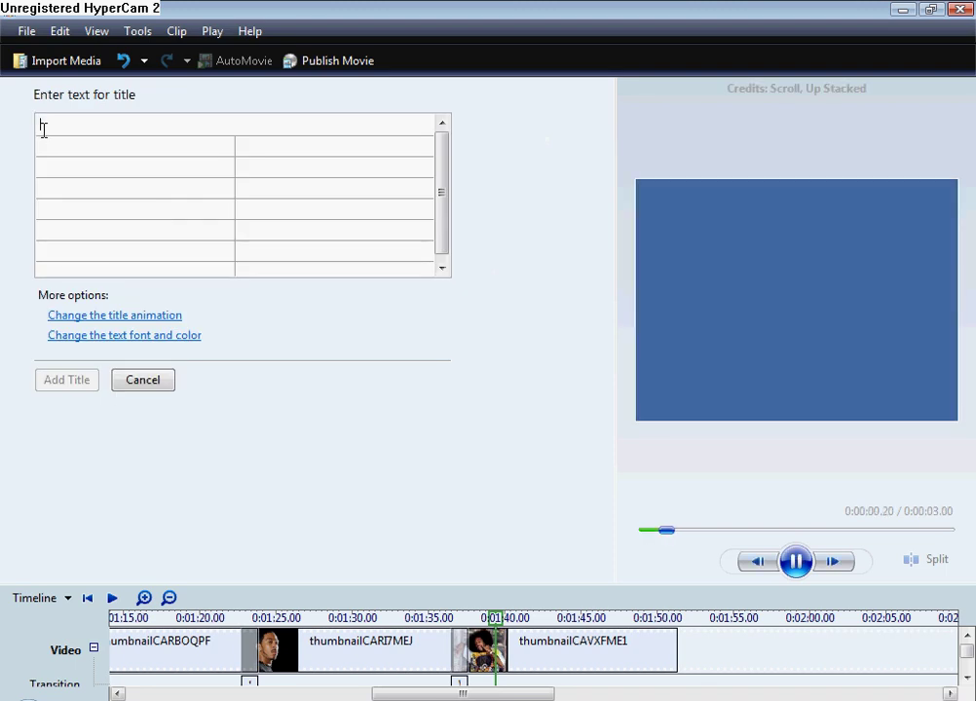
text(credits by meeee!!!!!)
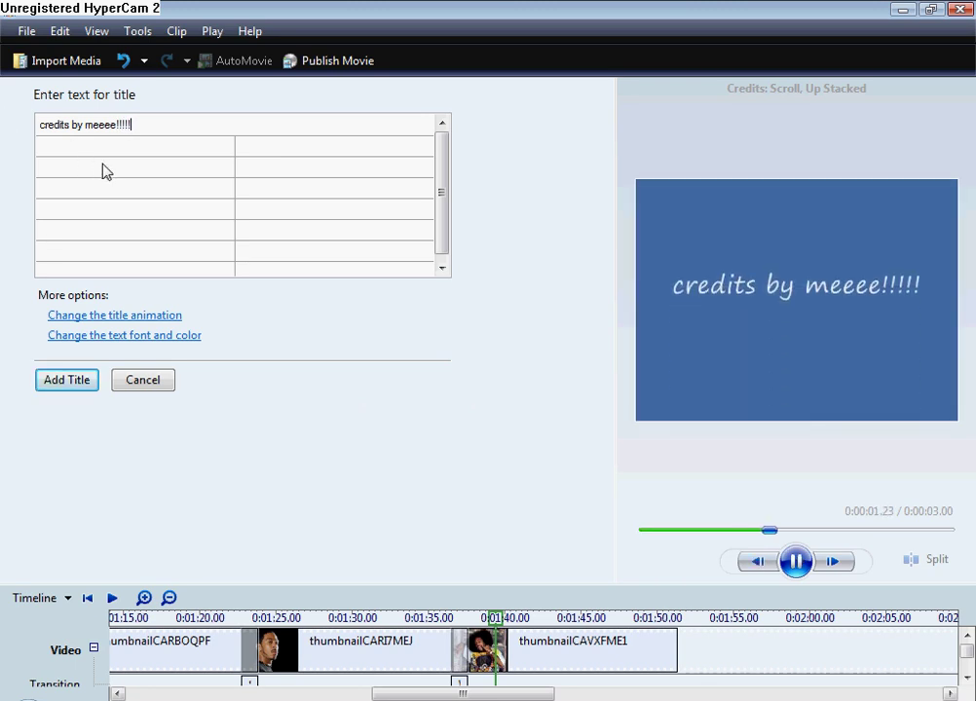
click(72, 387)
Copy the credits clip to the start of the timeline, before the ludacris clip, and preview the opening
right_click(714, 662)
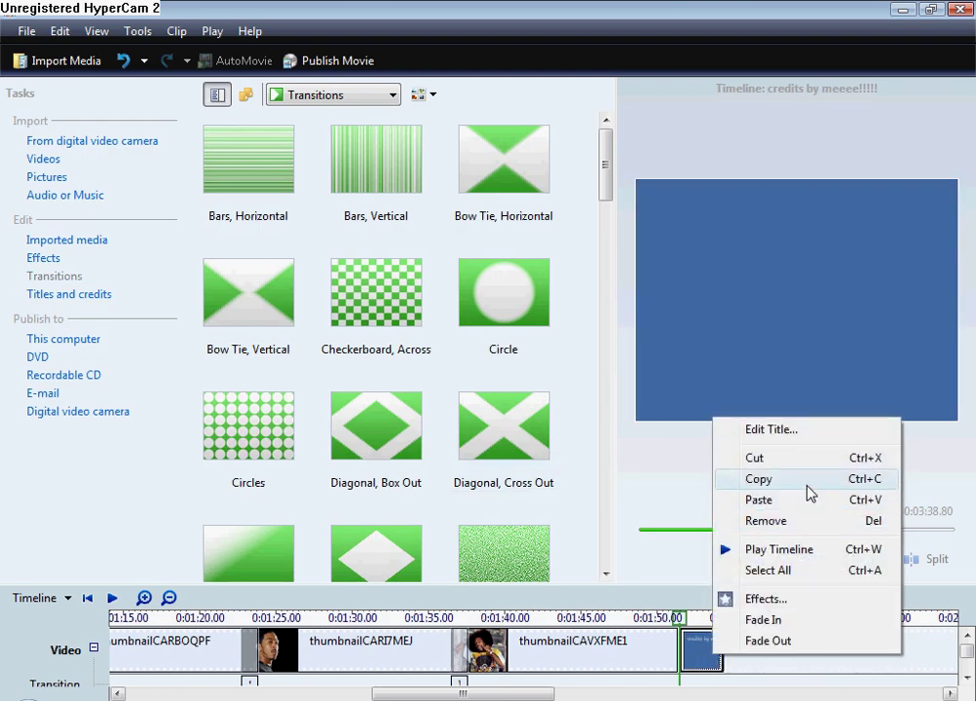
click(807, 479)
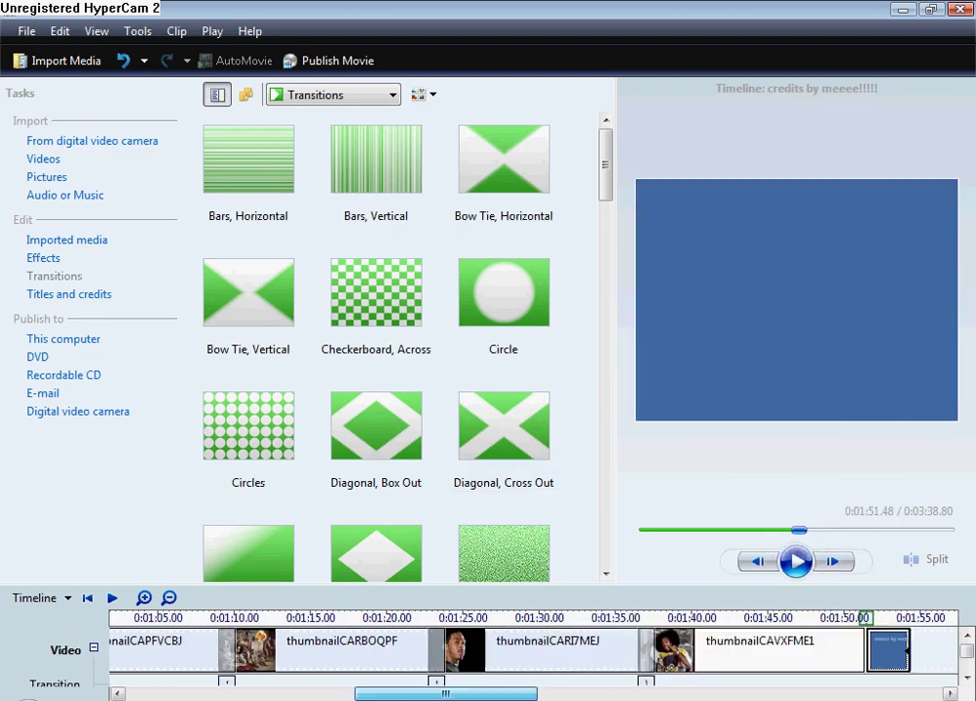
right_click(111, 655)
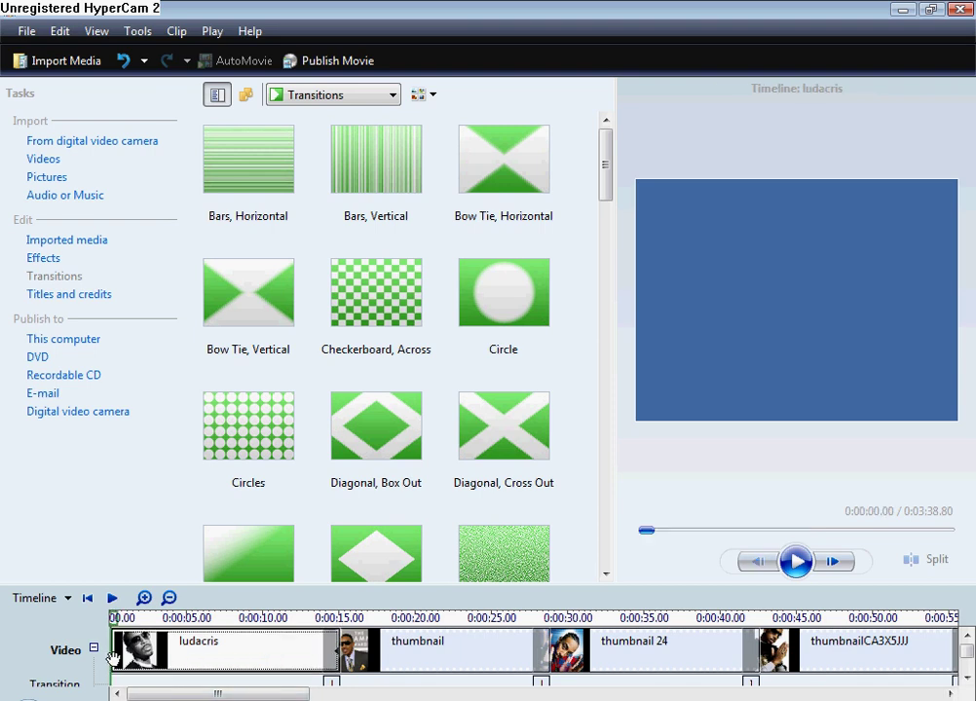
click(159, 447)
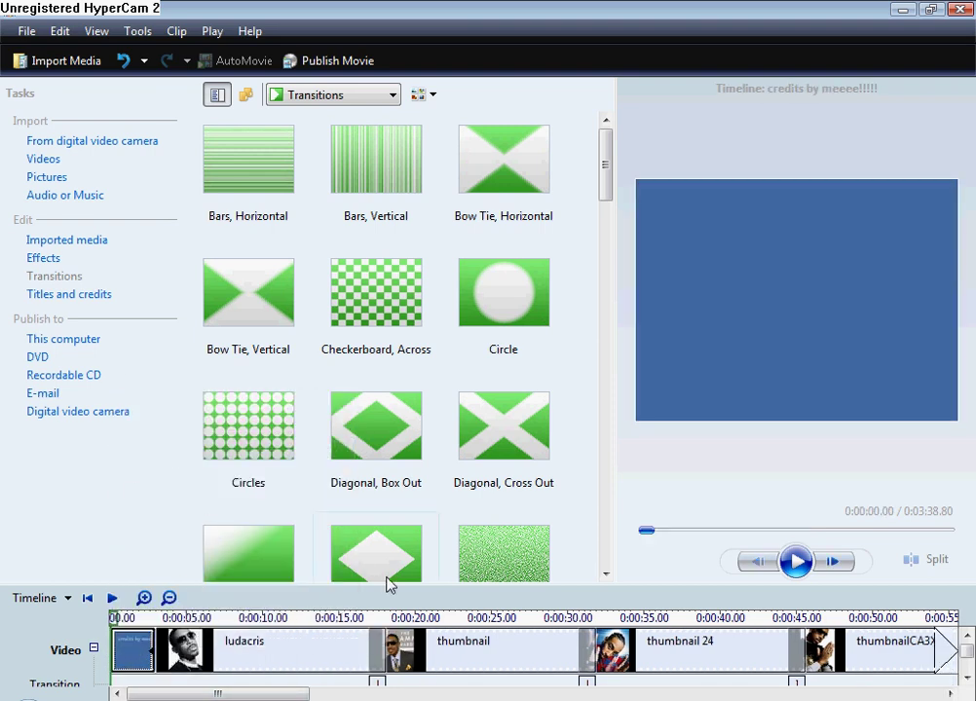
click(791, 574)
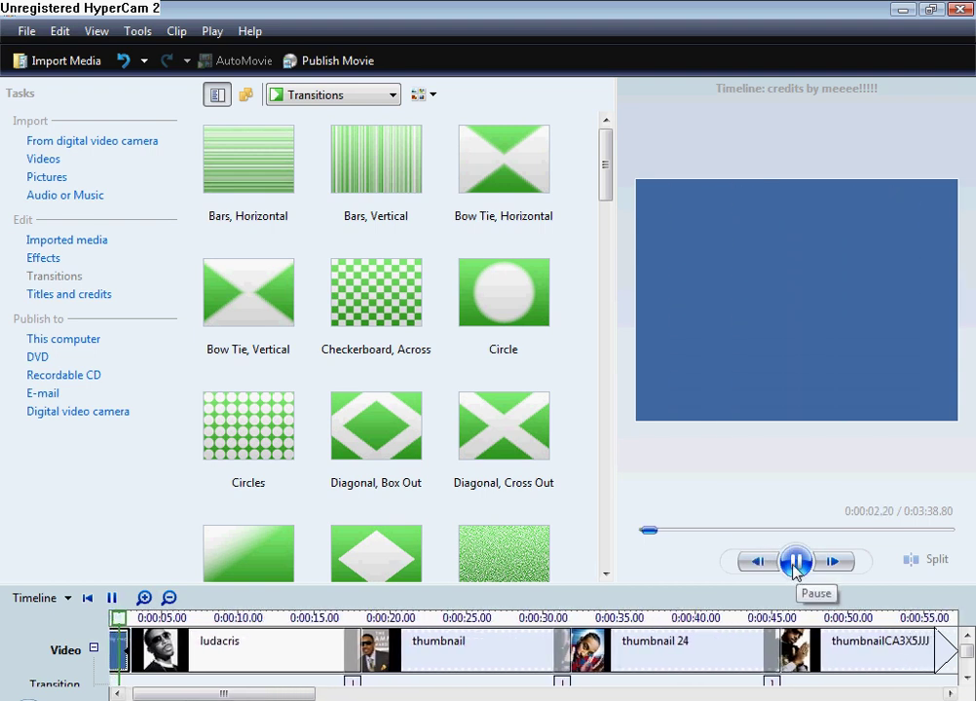
click(793, 565)
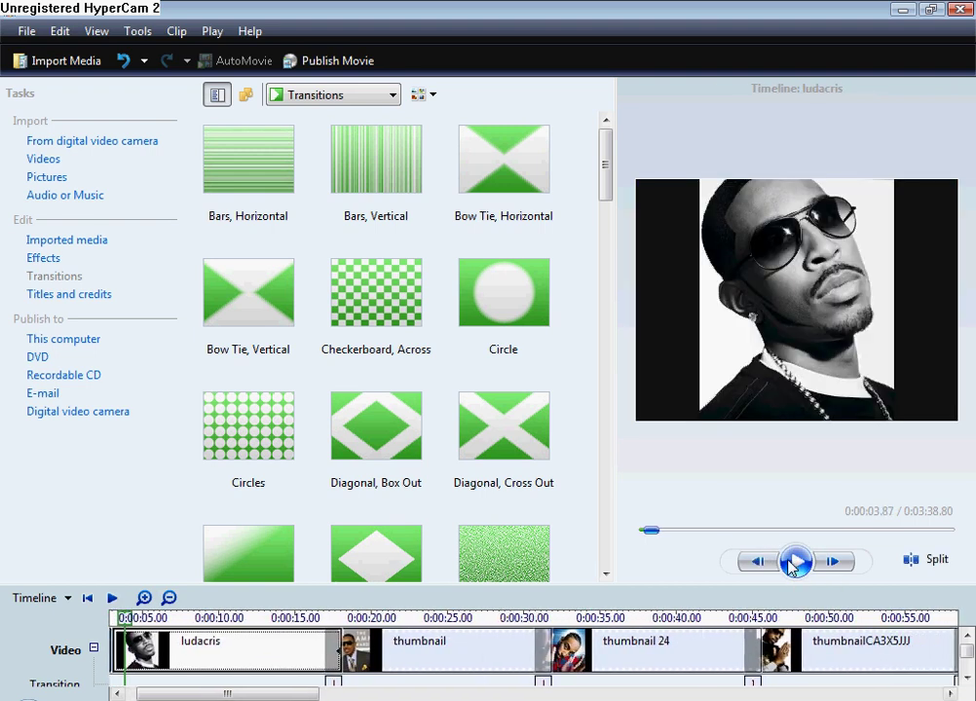
Examine the timeline from the opening credits clip through to its end and return to the start
drag(288, 697, 205, 697)
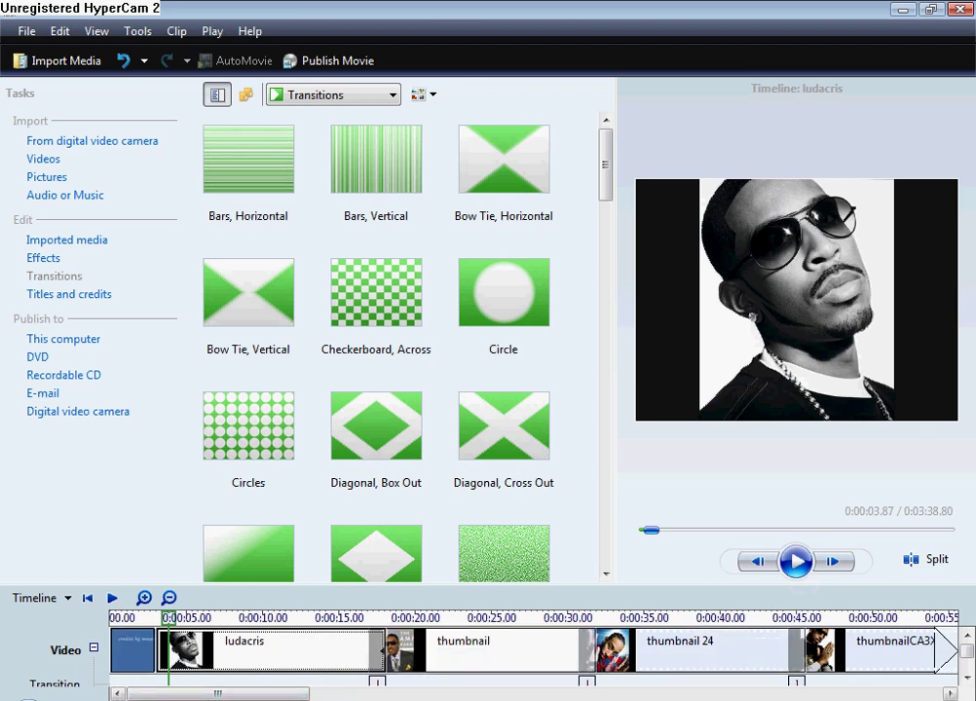
scroll(536, 651, right, 10)
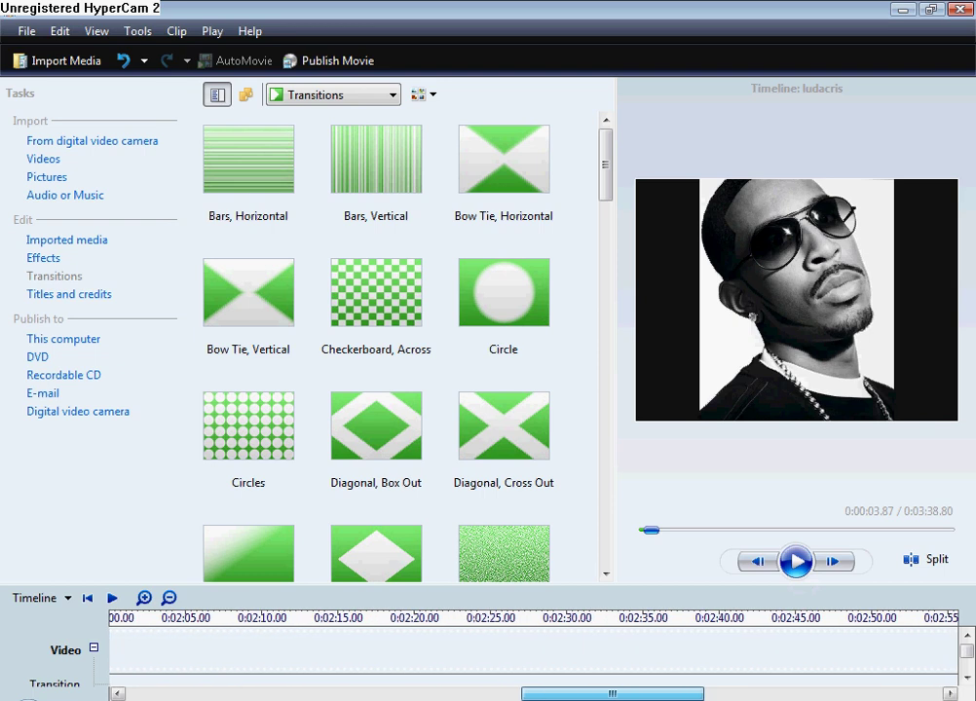
drag(691, 697, 928, 697)
scroll(960, 647, down, 2)
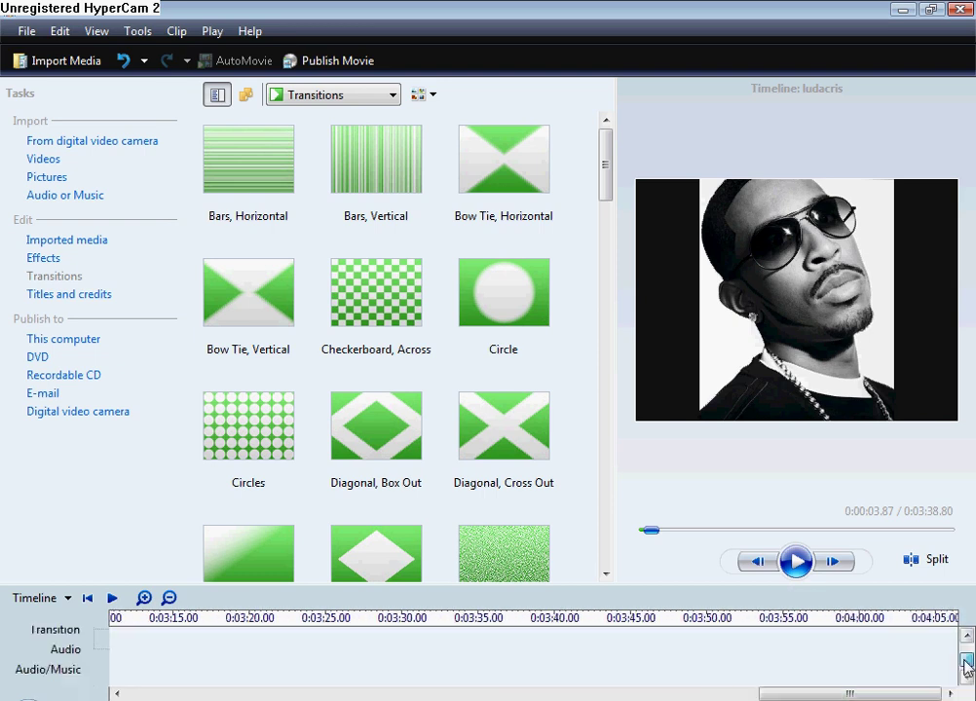
scroll(960, 649, up, 2)
drag(850, 695, 219, 694)
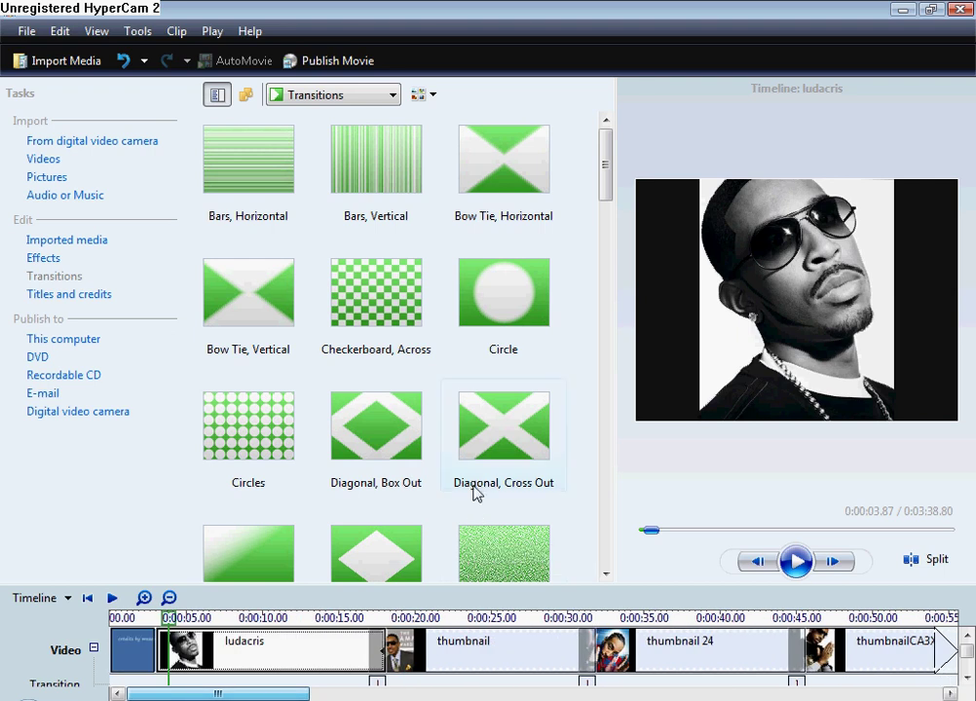
drag(604, 179, 633, 59)
Switch to the desktop and select the eight slideshow picture files together with the ludacris-my-chick-bad MP3
click(903, 9)
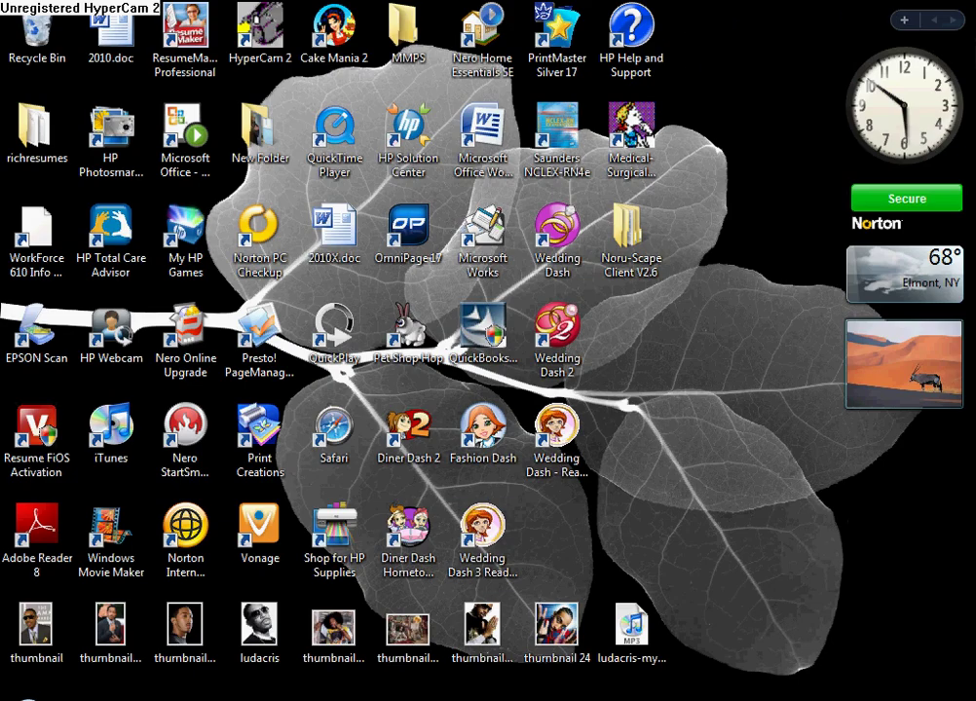
key(alt+Tab)
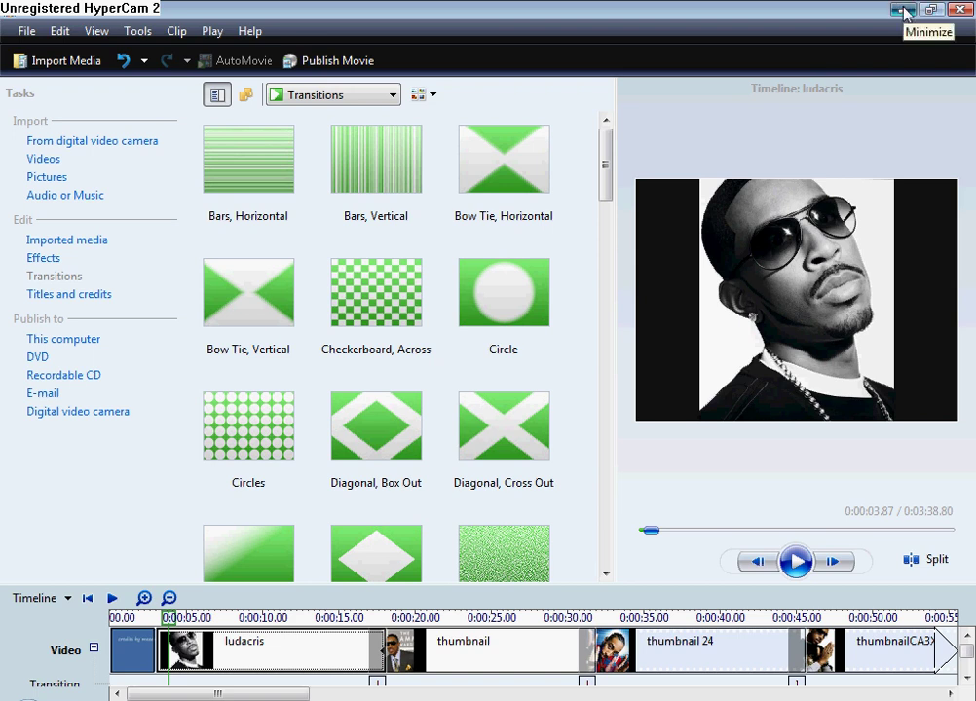
click(904, 12)
click(481, 700)
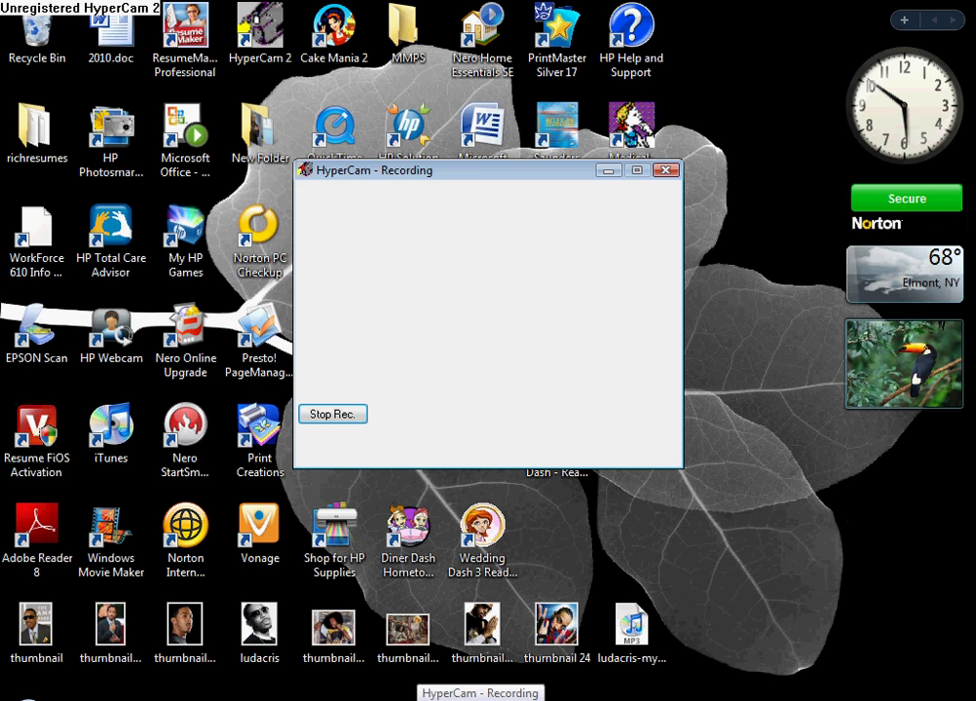
click(481, 700)
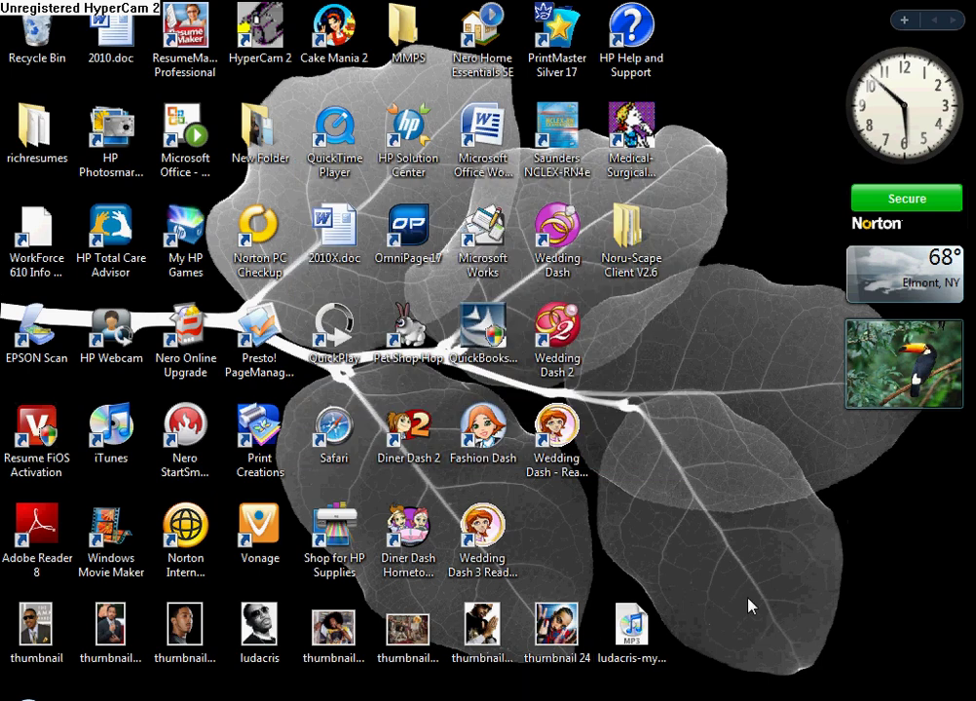
drag(747, 599, 3, 650)
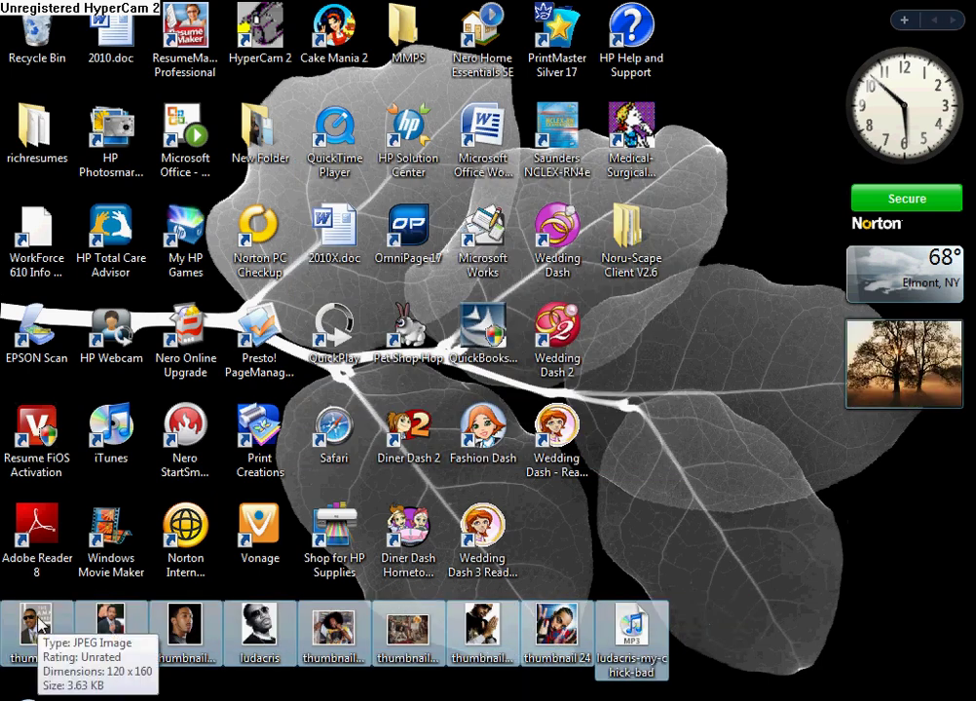